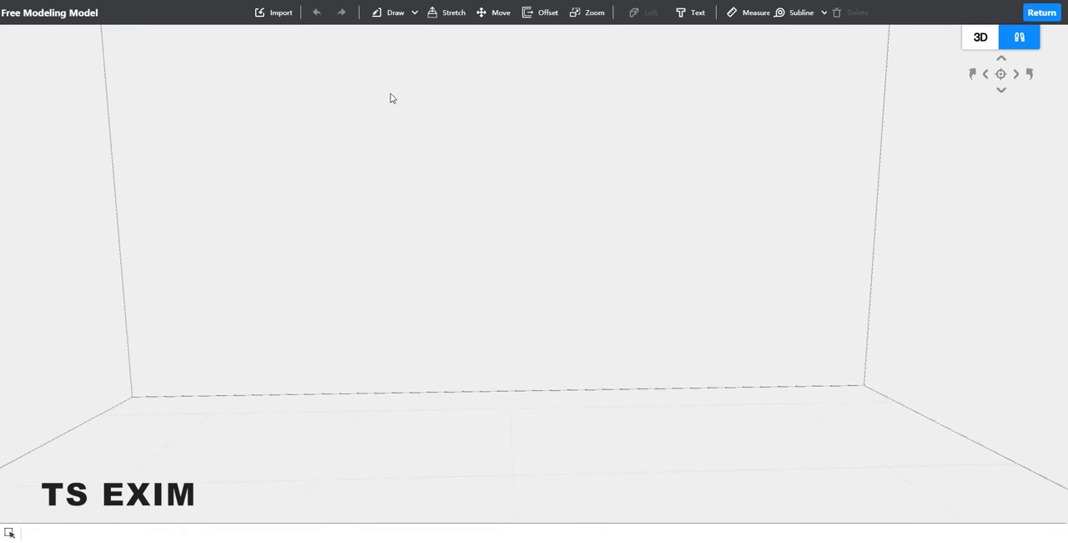
Step: Draw a rectangle on the floor with one long side against the back wall
click(394, 15)
click(399, 53)
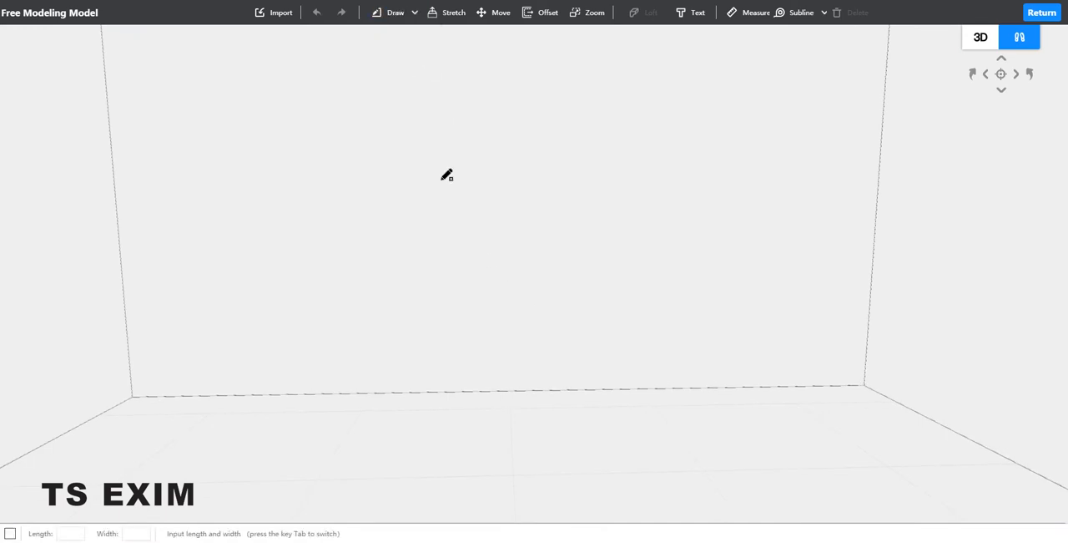
click(413, 390)
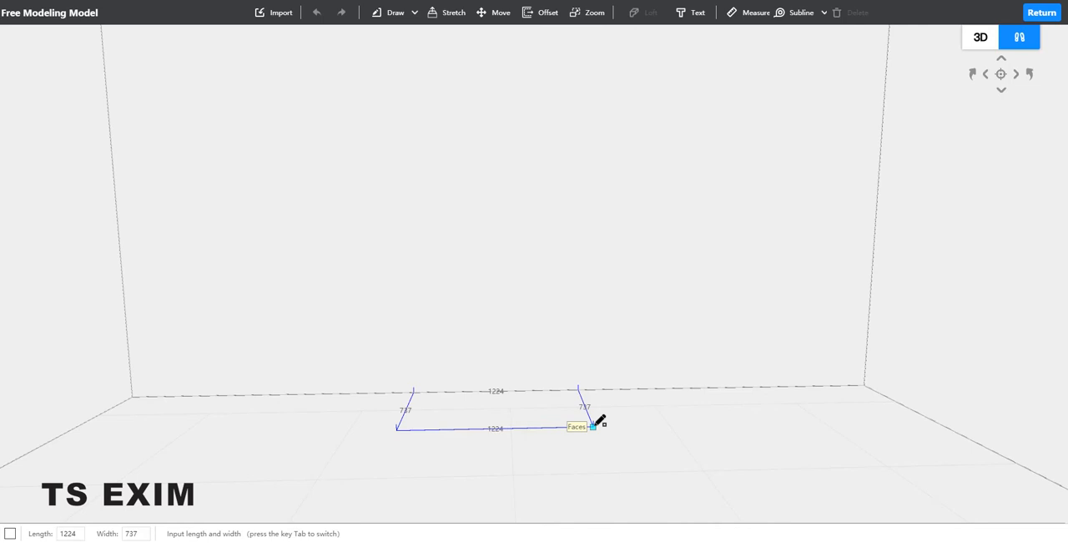
text(12)
key(Tab)
key(Return)
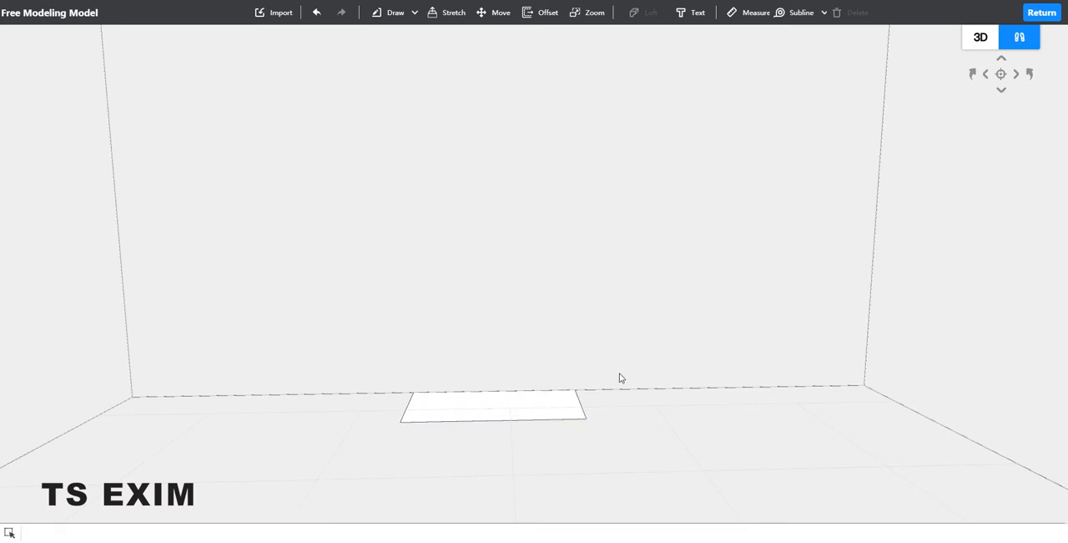
click(515, 391)
click(453, 12)
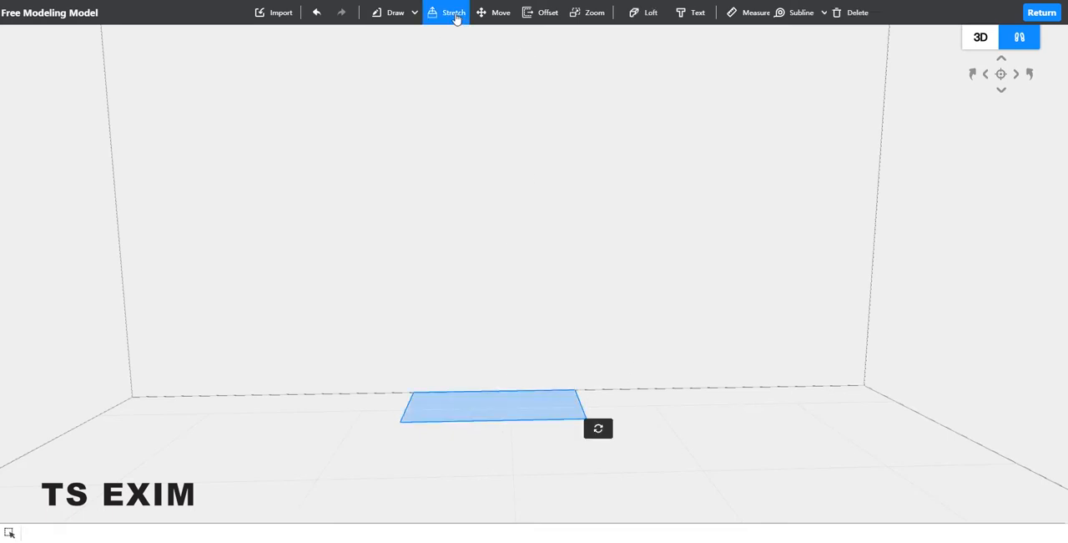
click(550, 399)
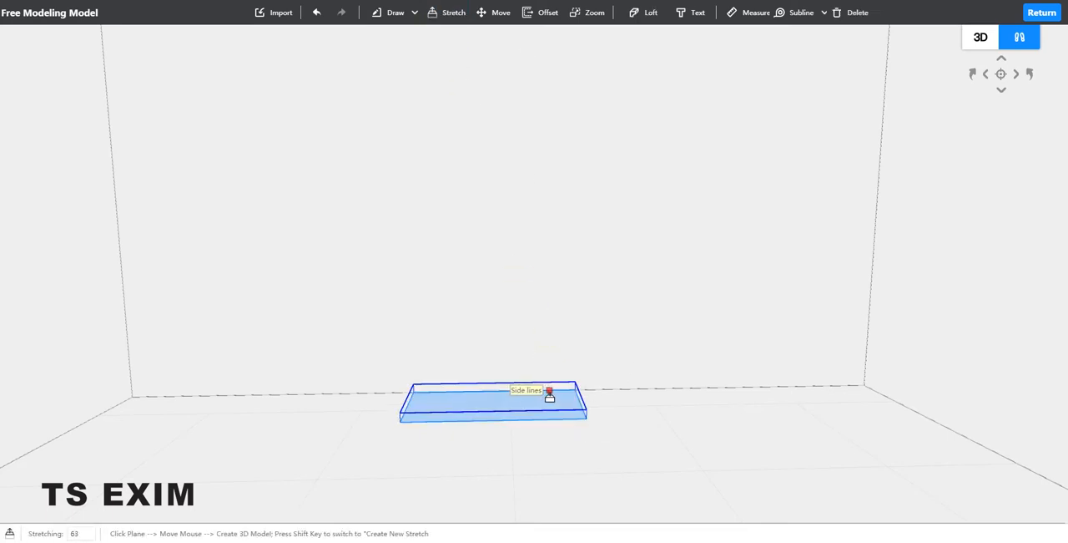
text(50)
key(Return)
key(ctrl+z)
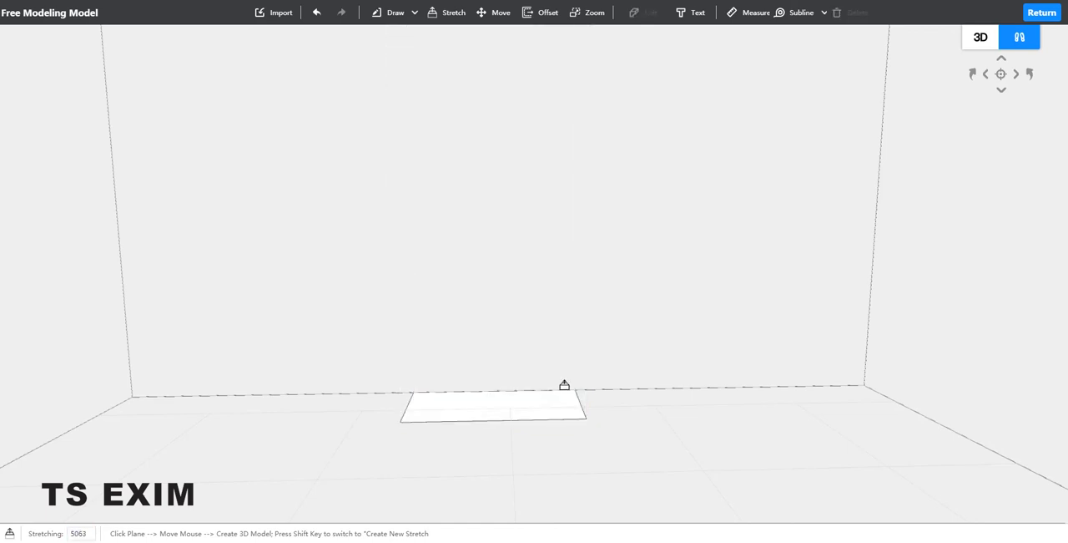
Step: Stretch the floor rectangle upward by 50 into a slab
click(523, 402)
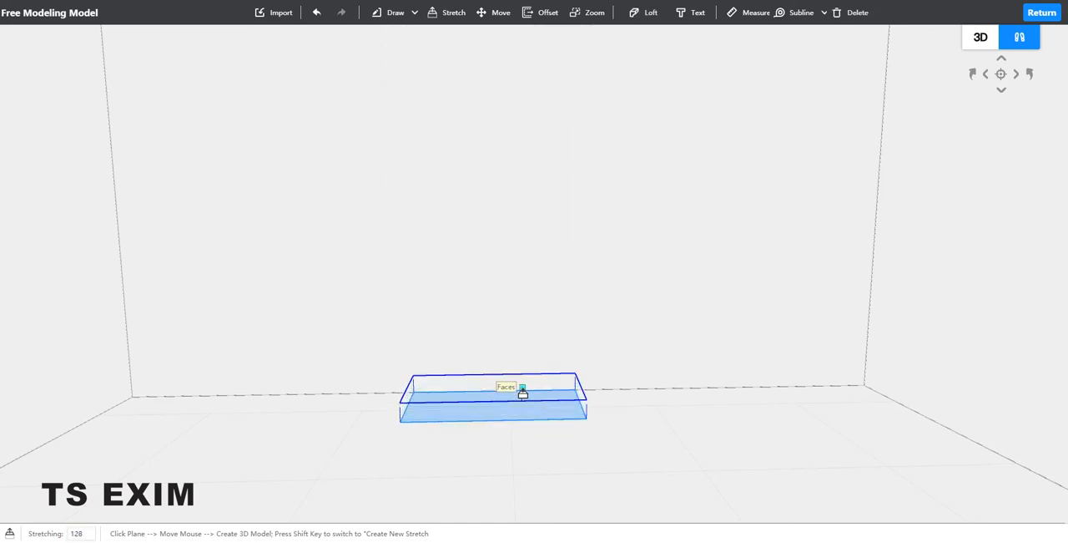
text(10)
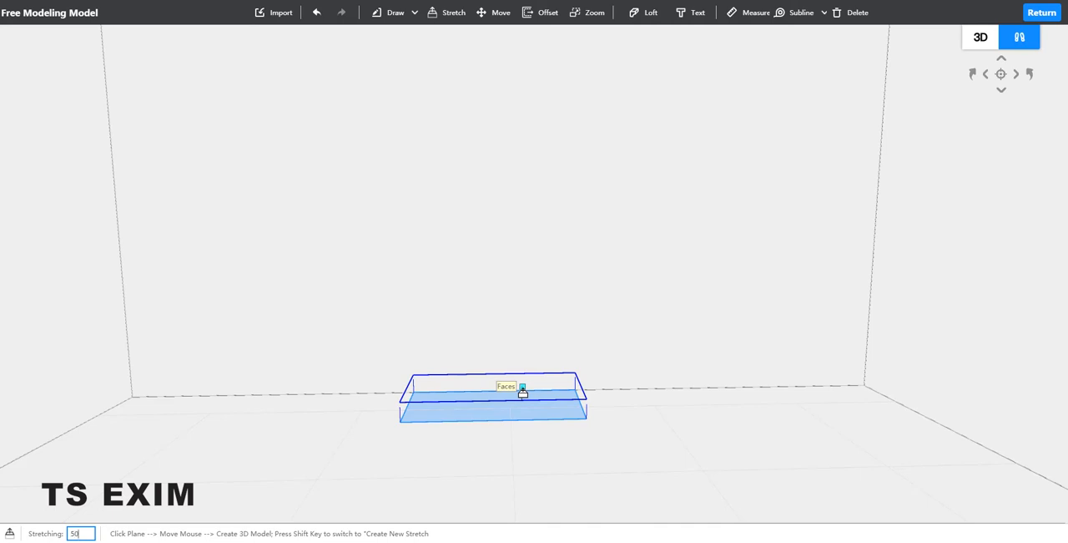
key(Return)
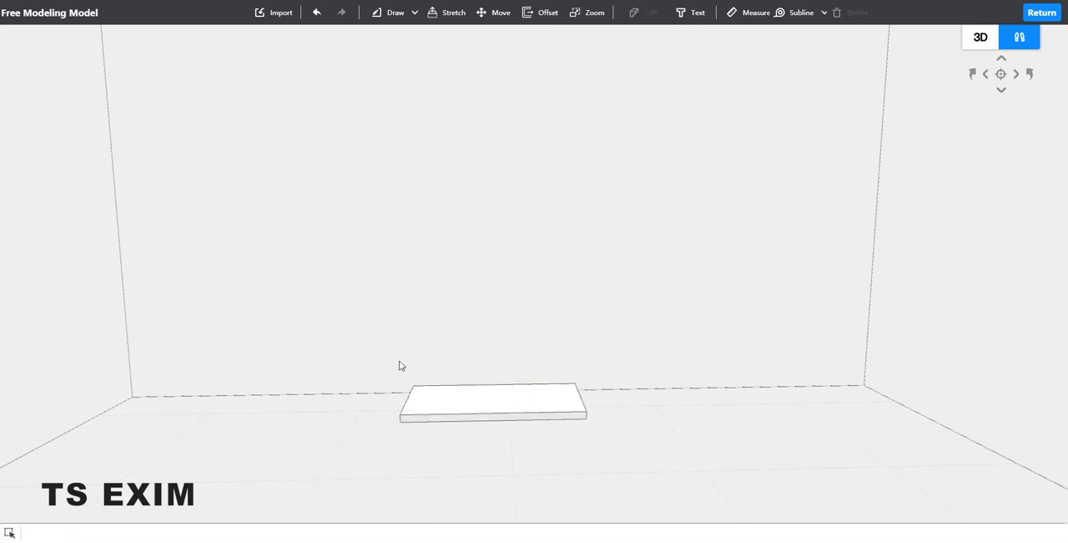
Step: Combine all faces and edges of the slab into one object
drag(386, 357, 618, 456)
click(647, 478)
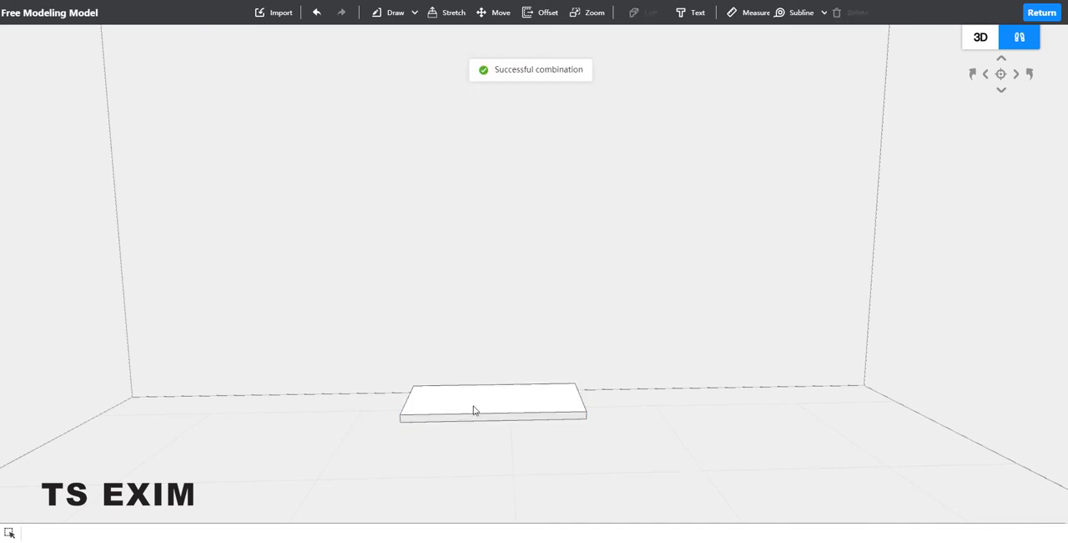
click(511, 397)
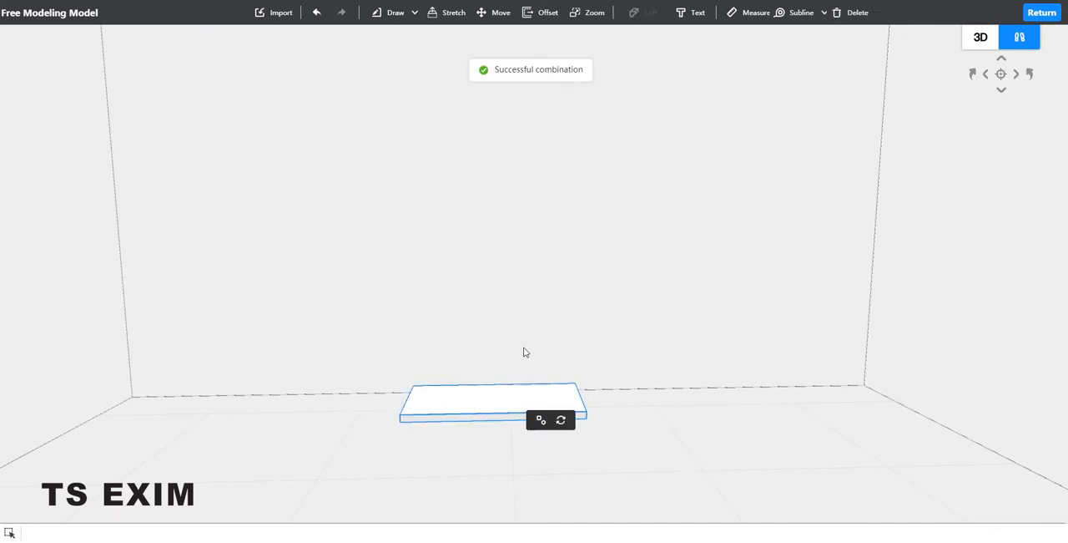
click(600, 316)
Step: Add a horizontal subline on the back wall, 750 above the floor edge
scroll(589, 353, up, 2)
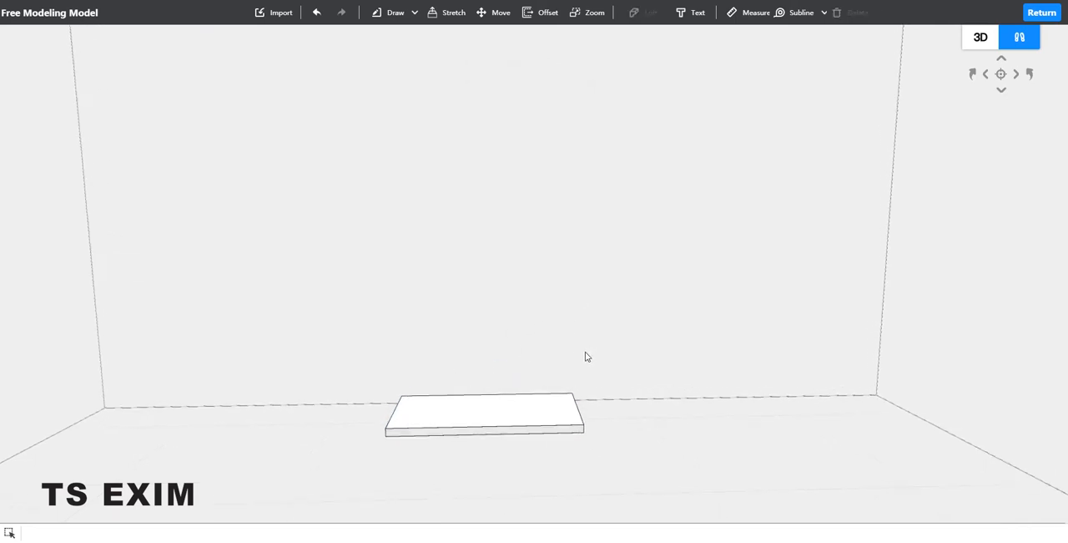
mouse_move(798, 15)
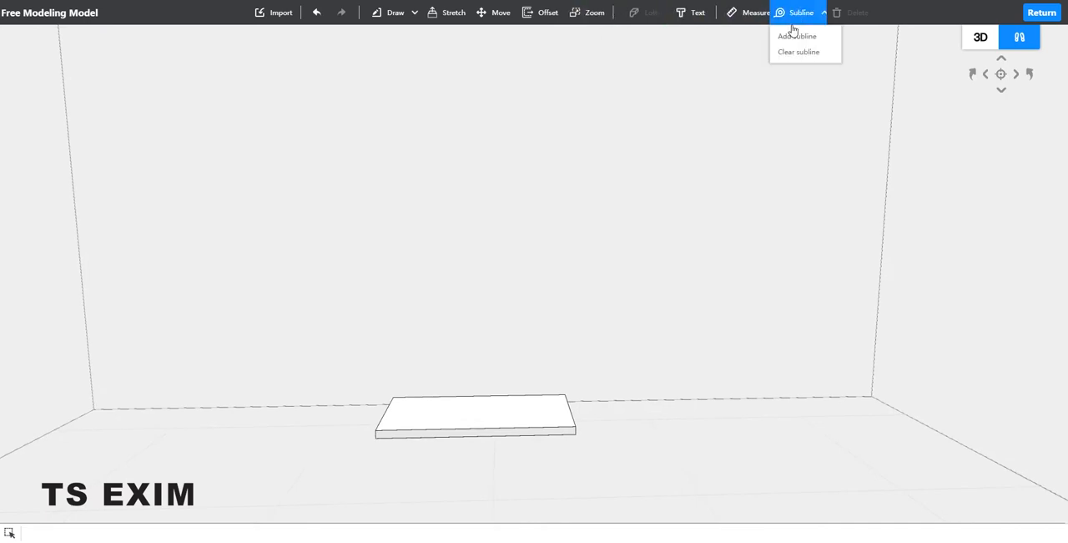
click(793, 38)
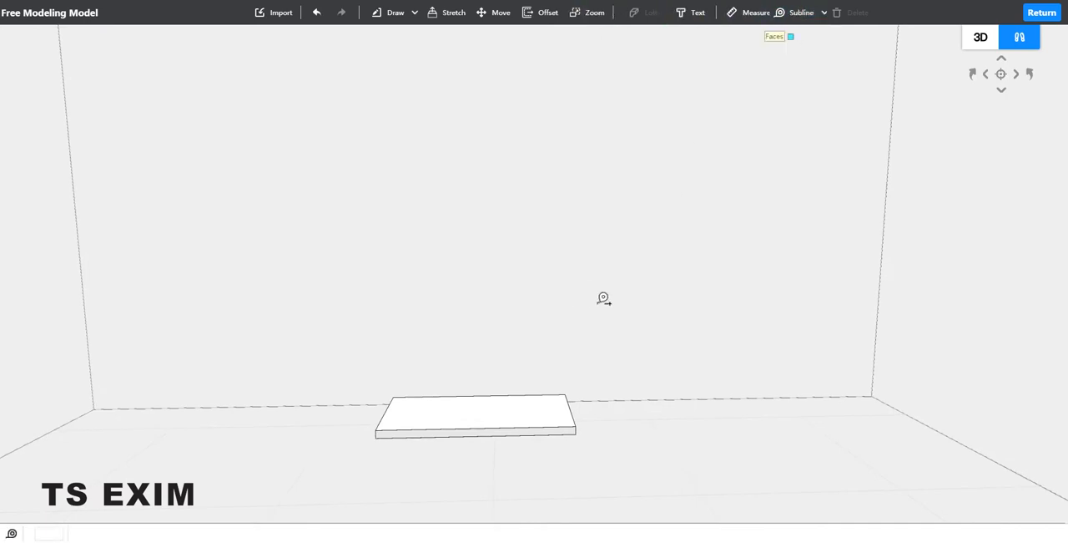
click(576, 401)
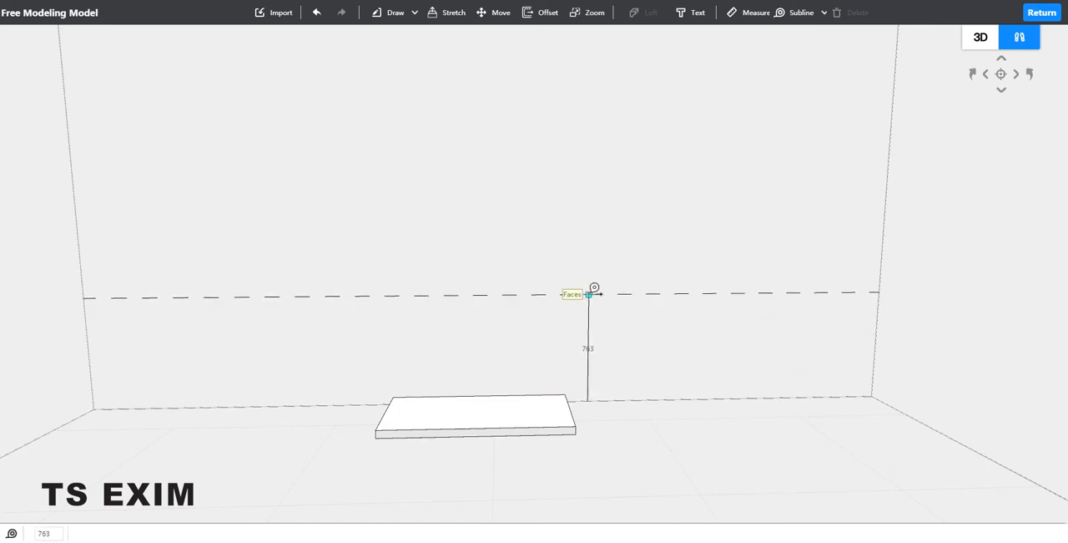
text(750)
key(Return)
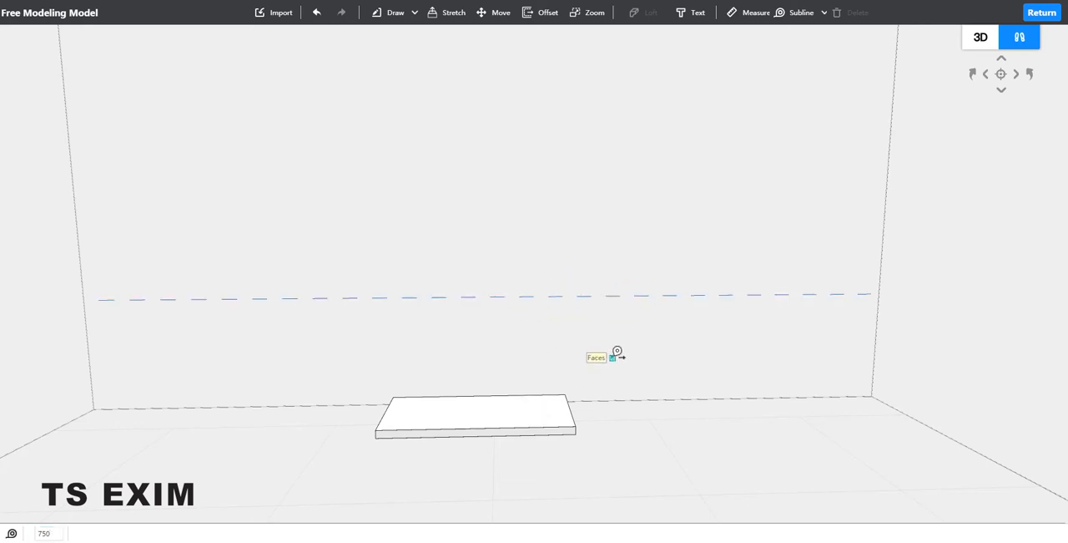
key(Escape)
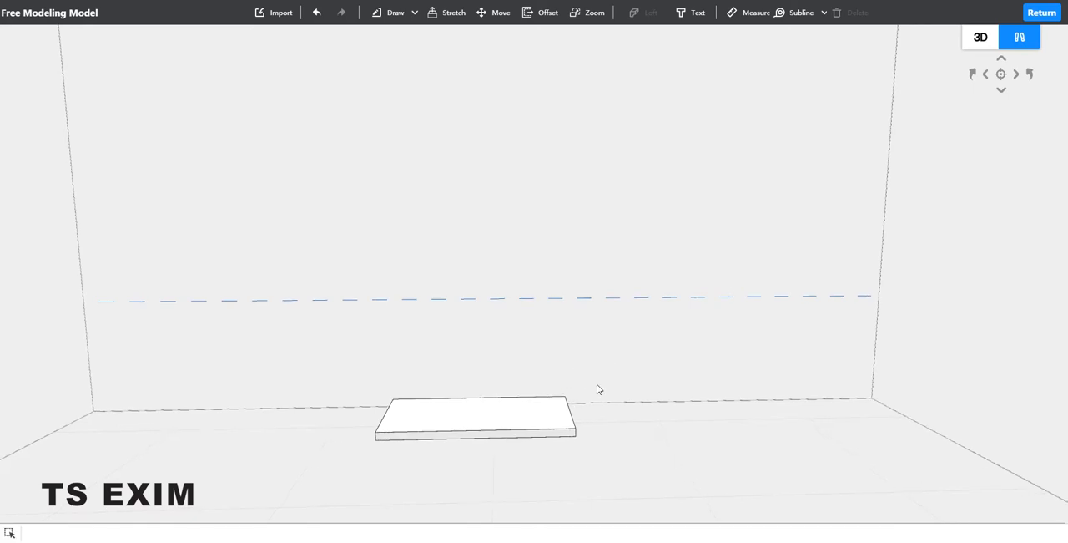
Step: Move the combined slab up from its lower rear corner onto the wall subline
middle_drag(591, 395, 488, 419)
click(465, 418)
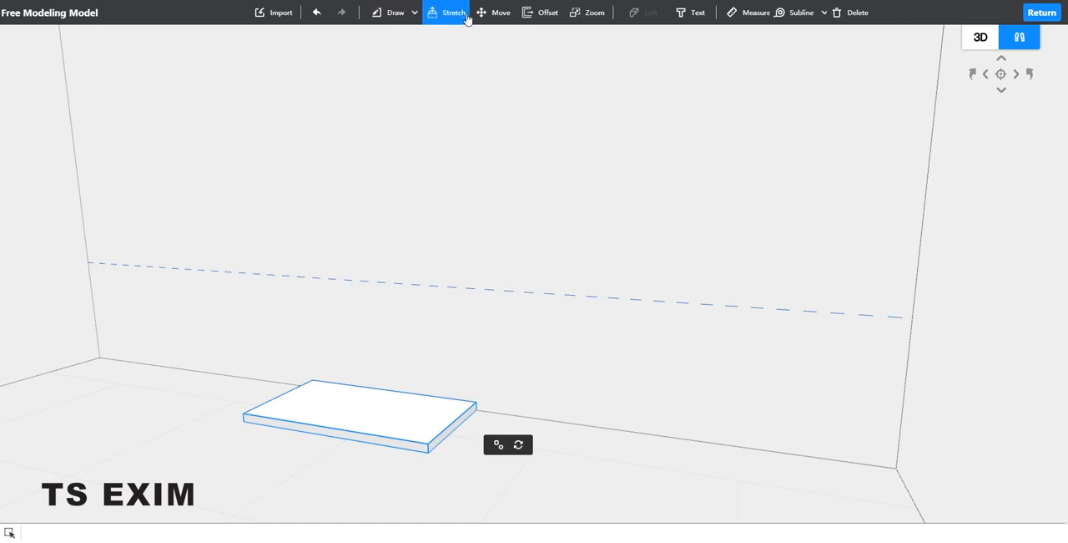
click(495, 13)
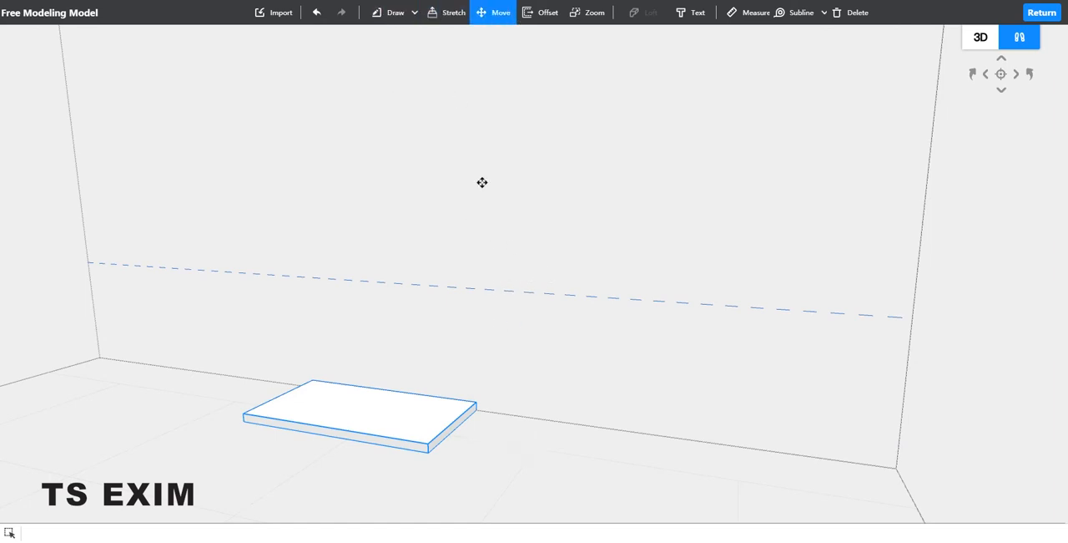
click(476, 410)
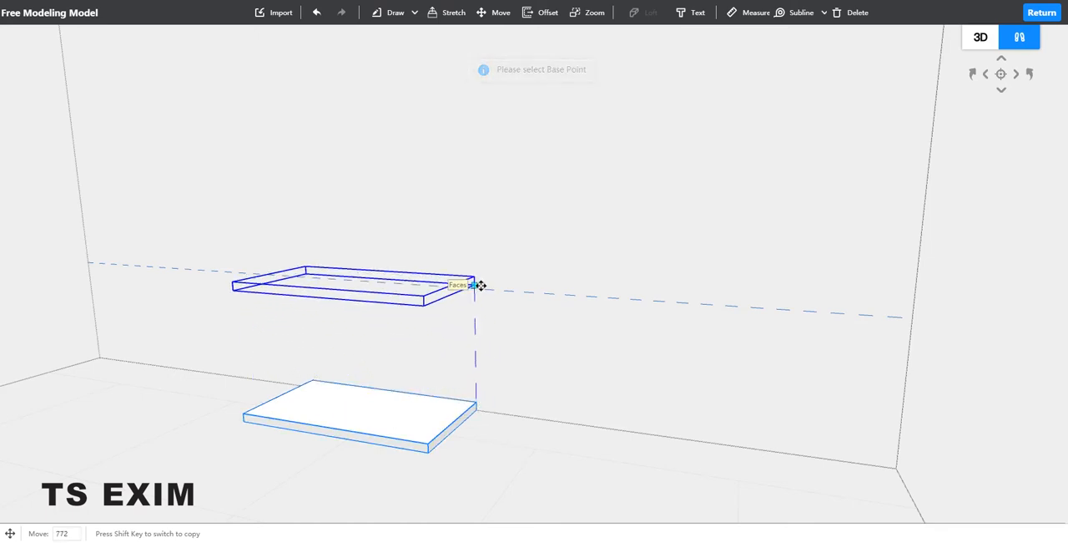
click(478, 285)
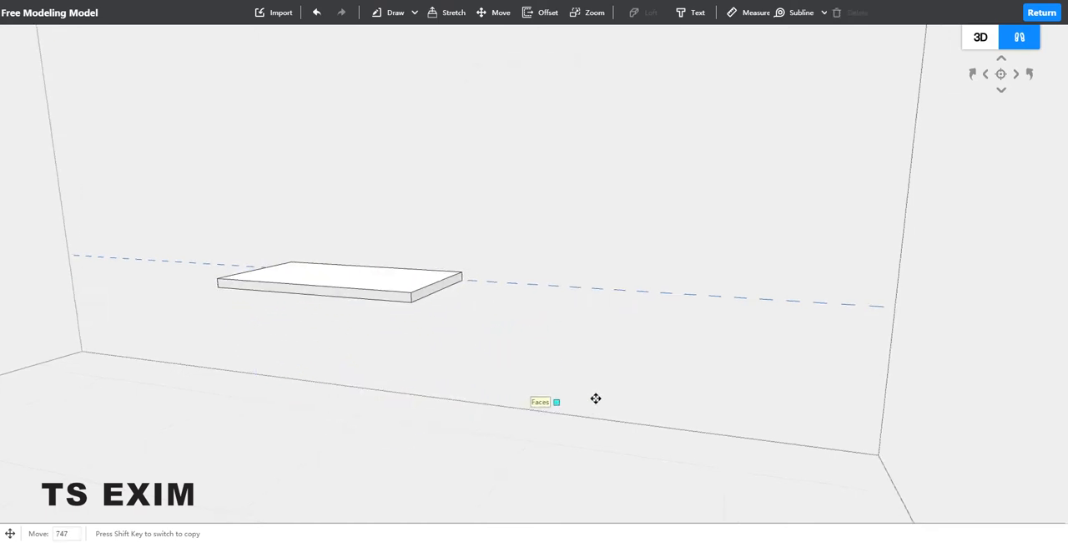
key(a)
key(Escape)
Step: Add a subline on the slab's underside, 100 in from its rear edge
key(a)
key(w)
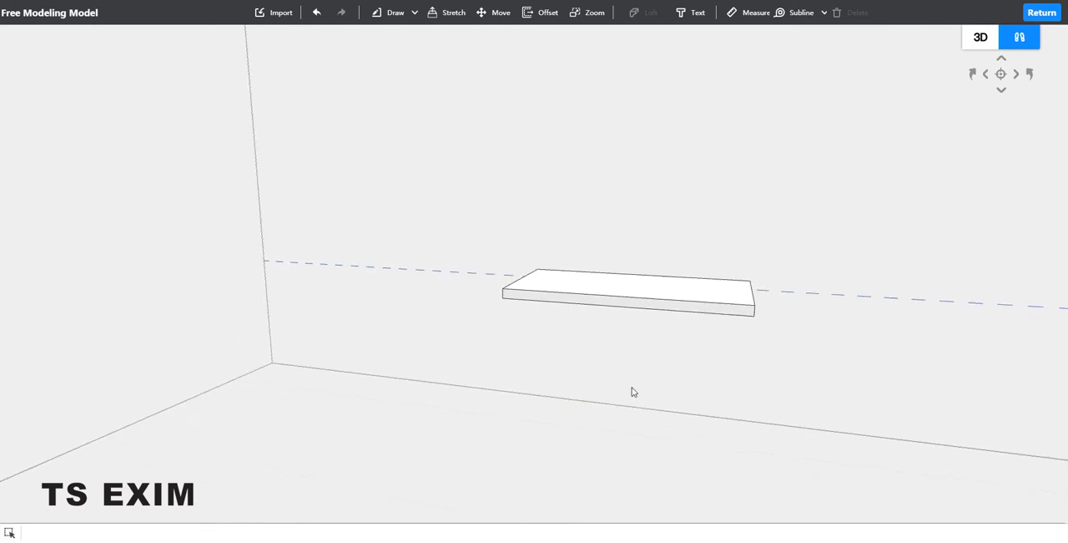
key(a)
key(w)
key(e)
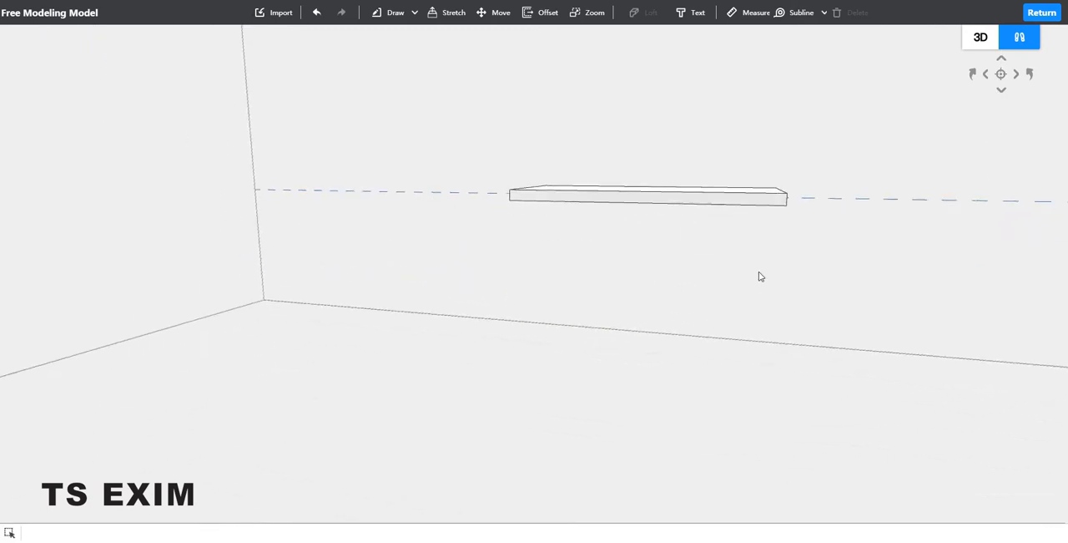
key(w)
right_drag(768, 276, 775, 322)
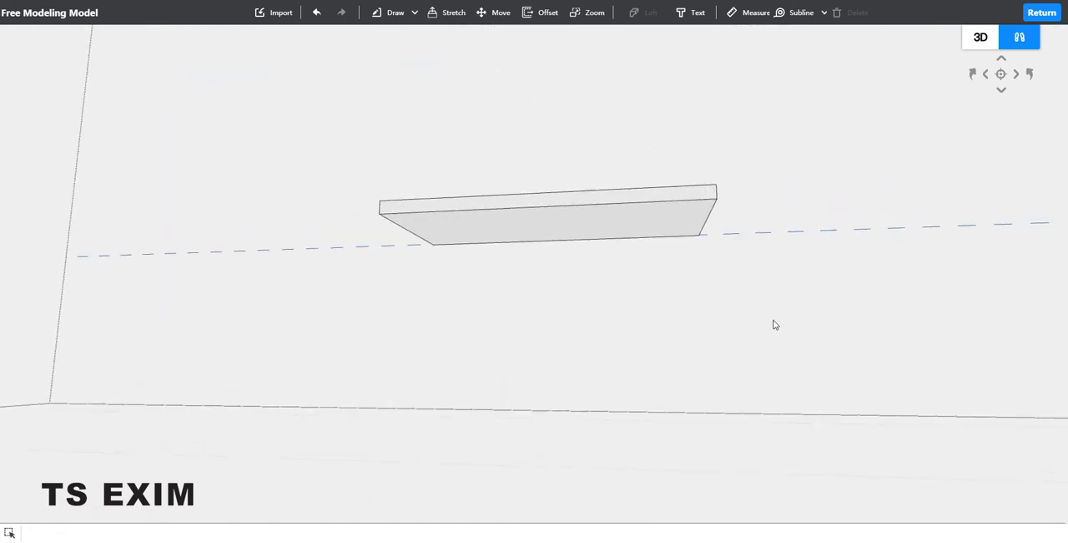
key(w)
key(d)
key(e)
key(e)
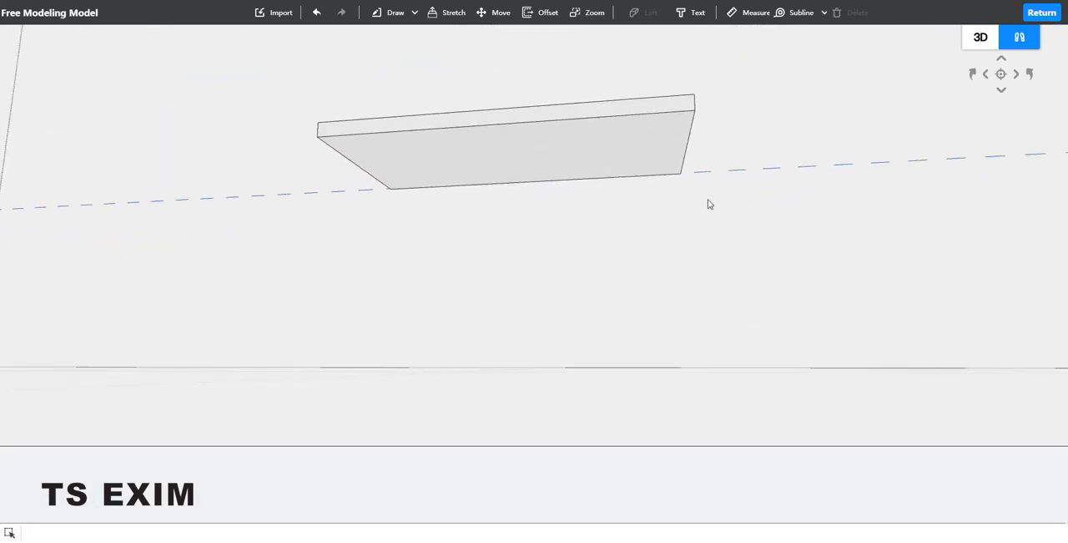
mouse_move(789, 17)
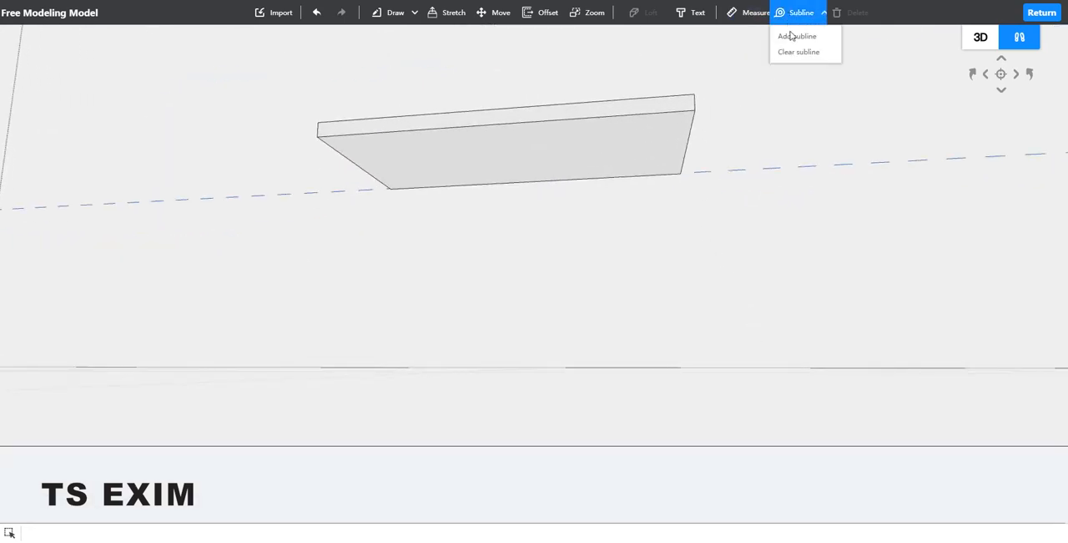
click(793, 36)
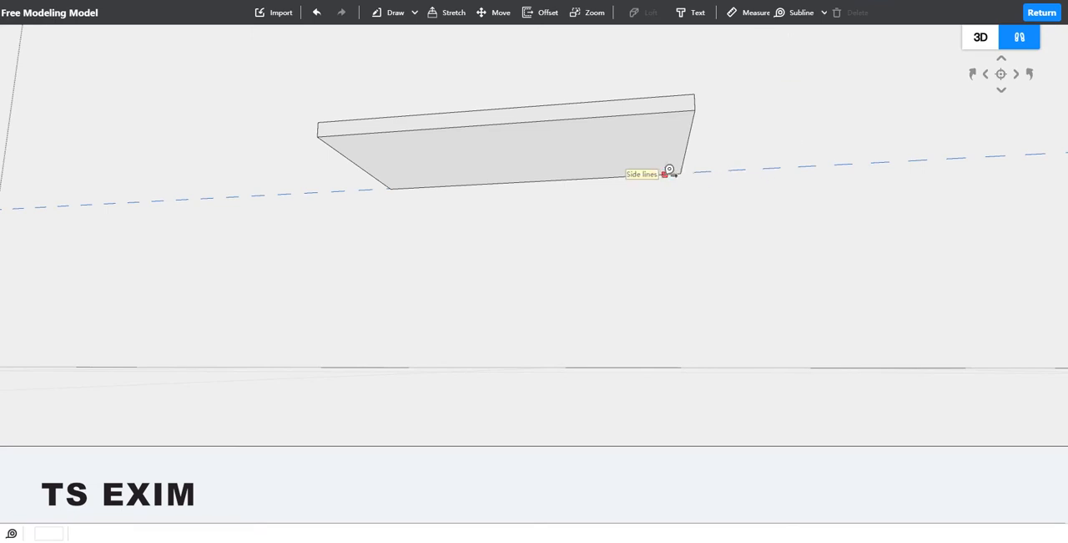
click(669, 171)
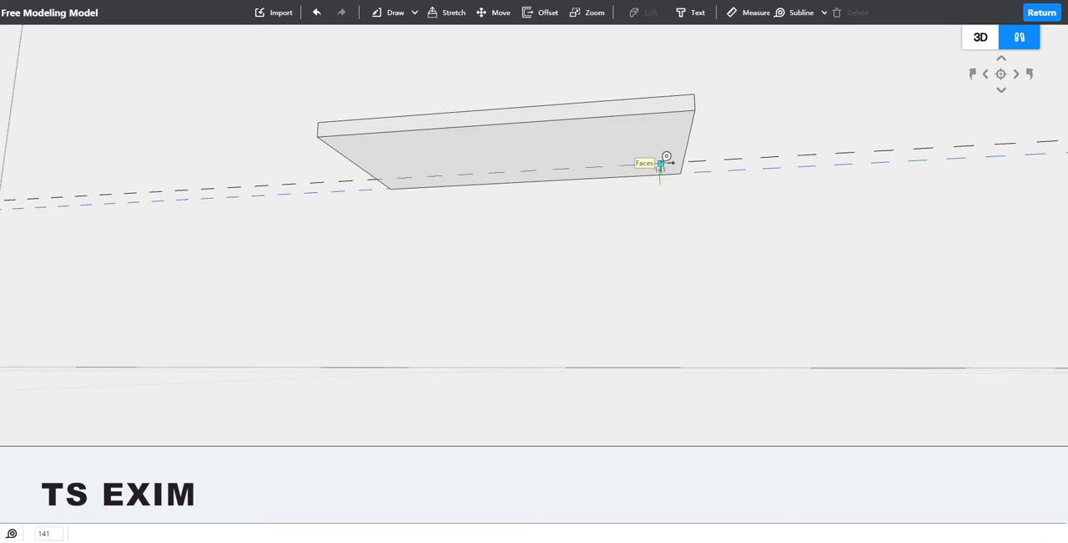
text(100)
key(Return)
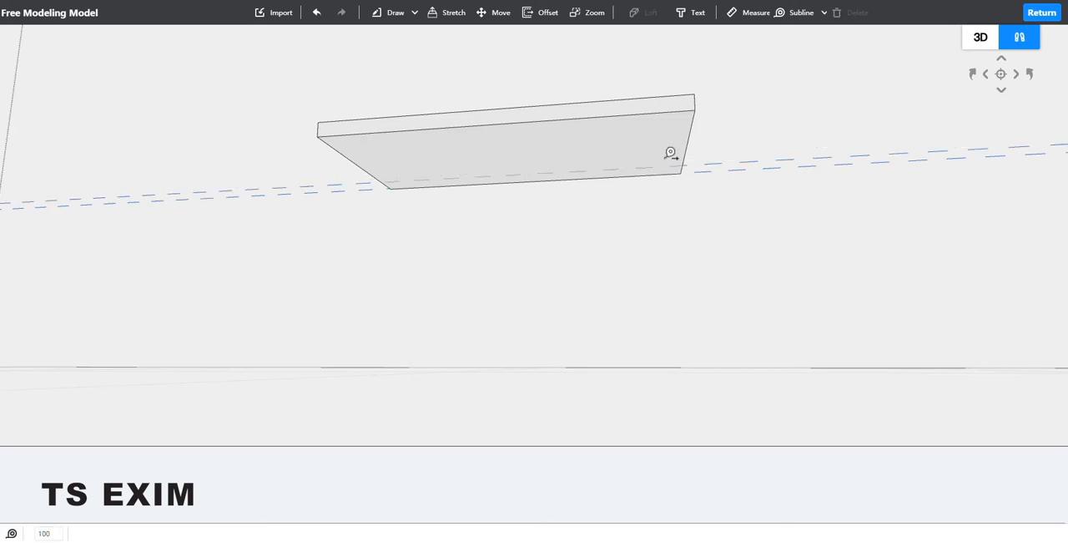
Step: Add a subline on the slab's underside, 100 in from its long front edge
click(651, 113)
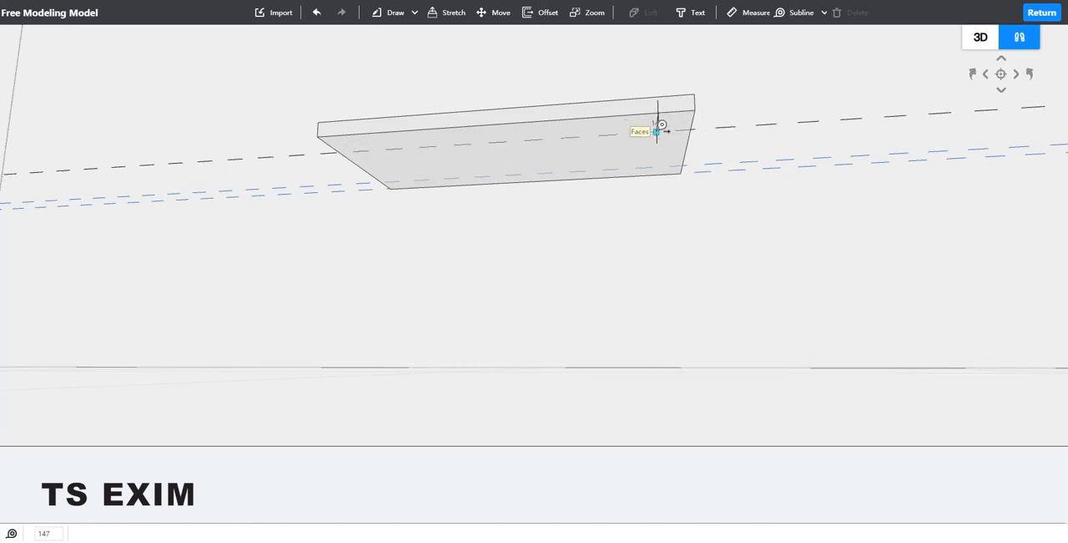
middle_drag(632, 273, 552, 234)
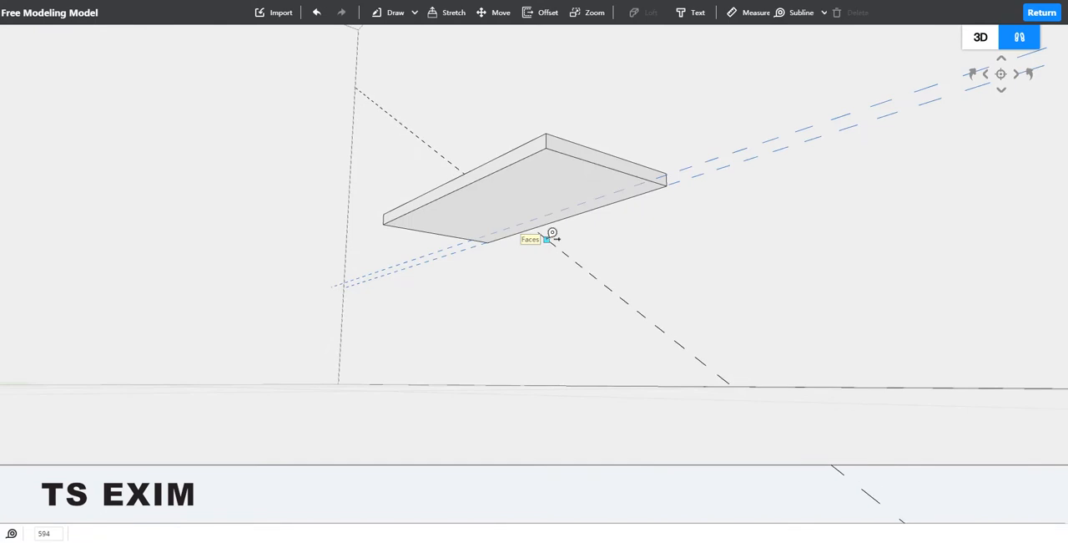
click(503, 169)
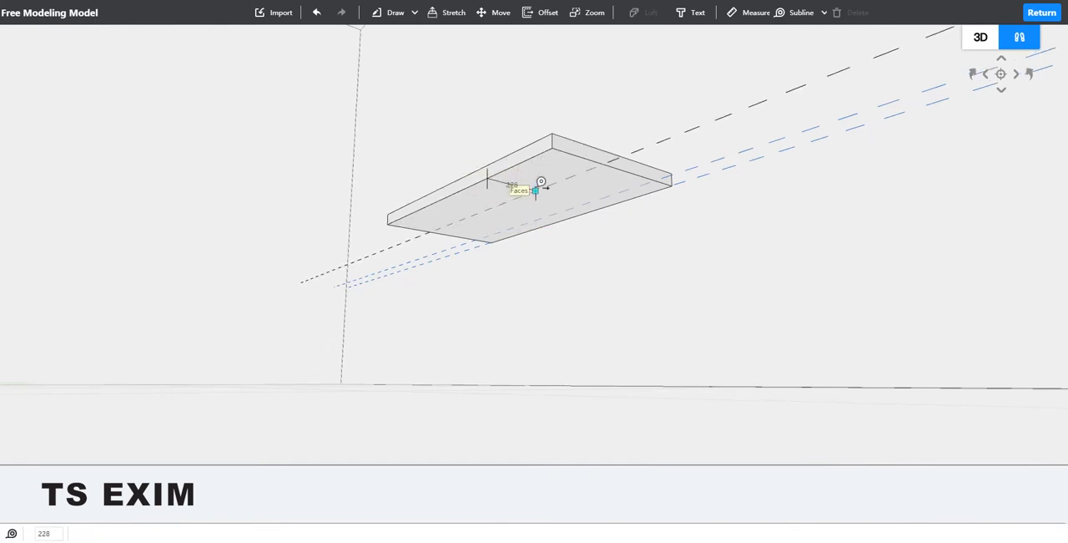
text(1504)
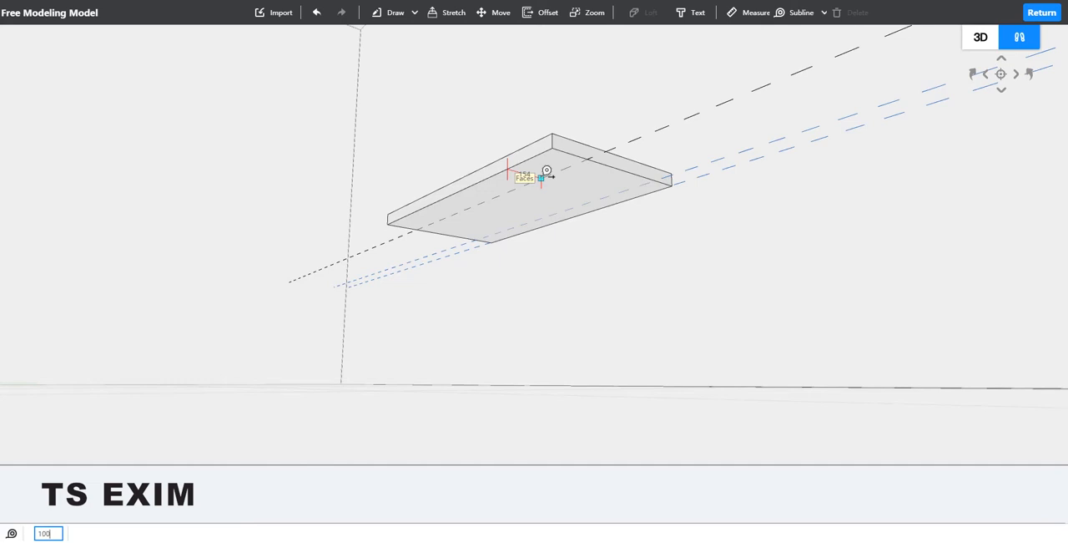
key(Return)
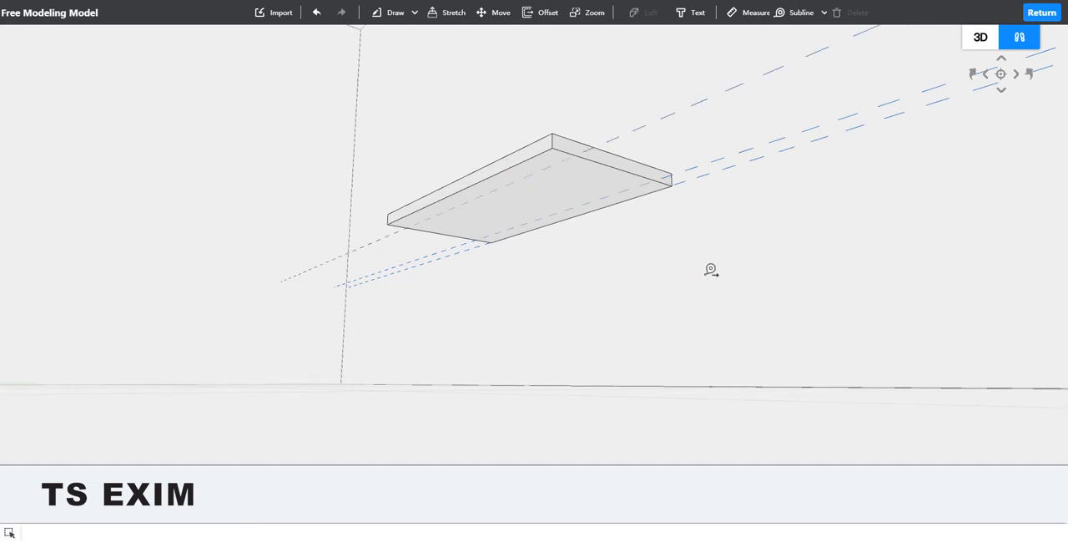
Step: Add a subline on the slab's underside, 100 in from its right short edge
middle_drag(706, 281, 504, 236)
middle_drag(546, 351, 622, 303)
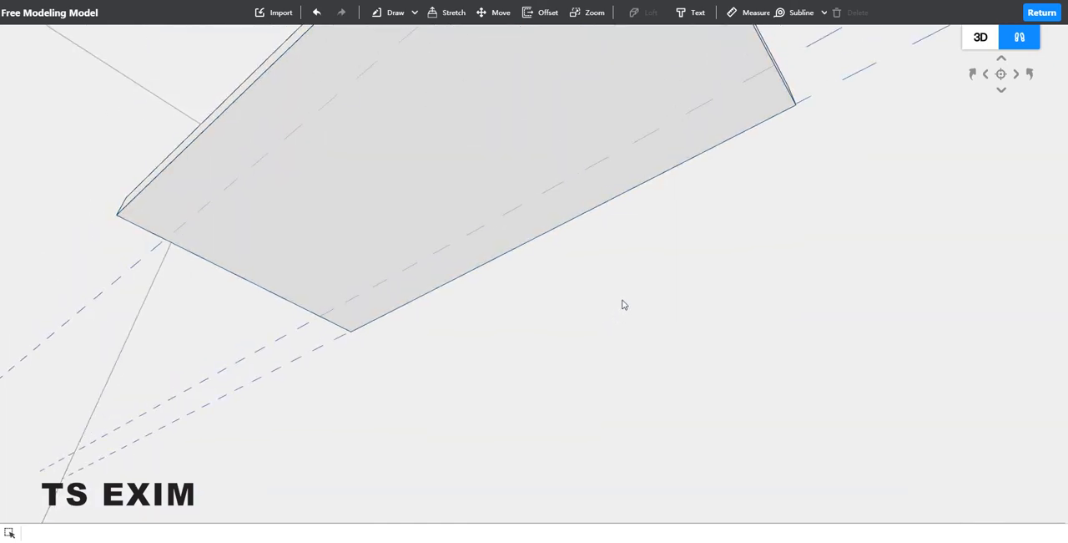
middle_drag(751, 296, 789, 351)
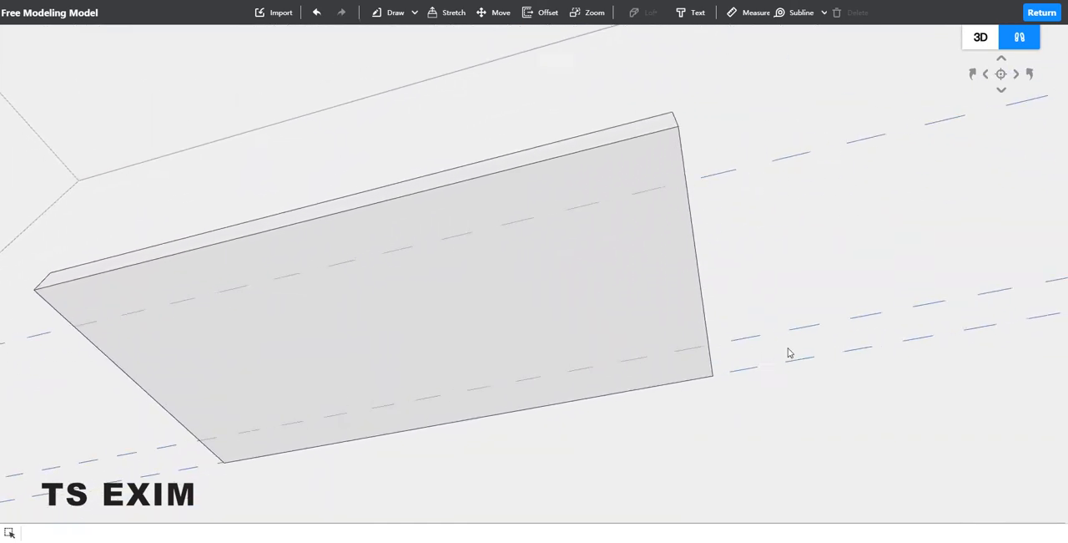
click(691, 12)
click(793, 15)
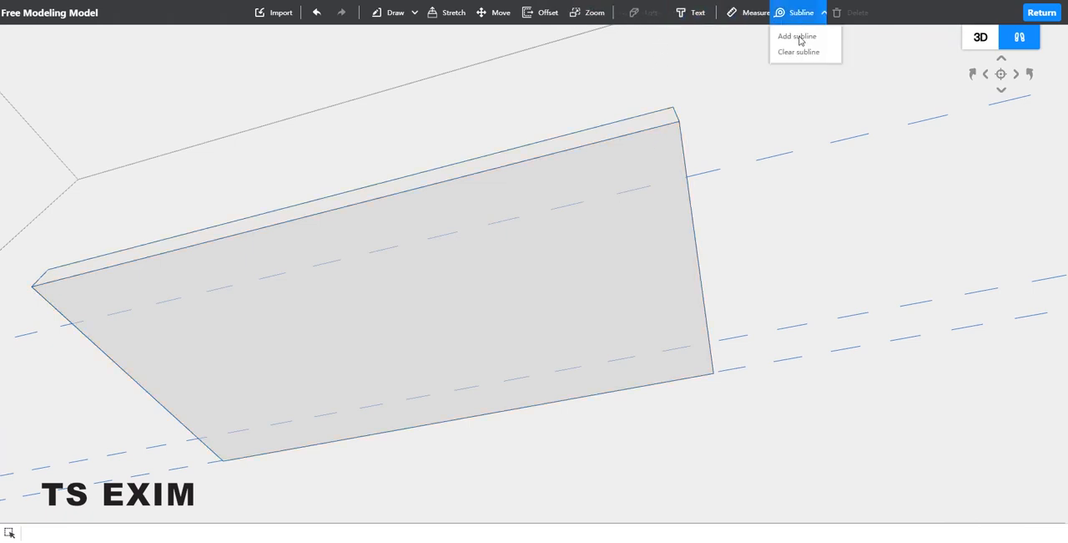
click(798, 37)
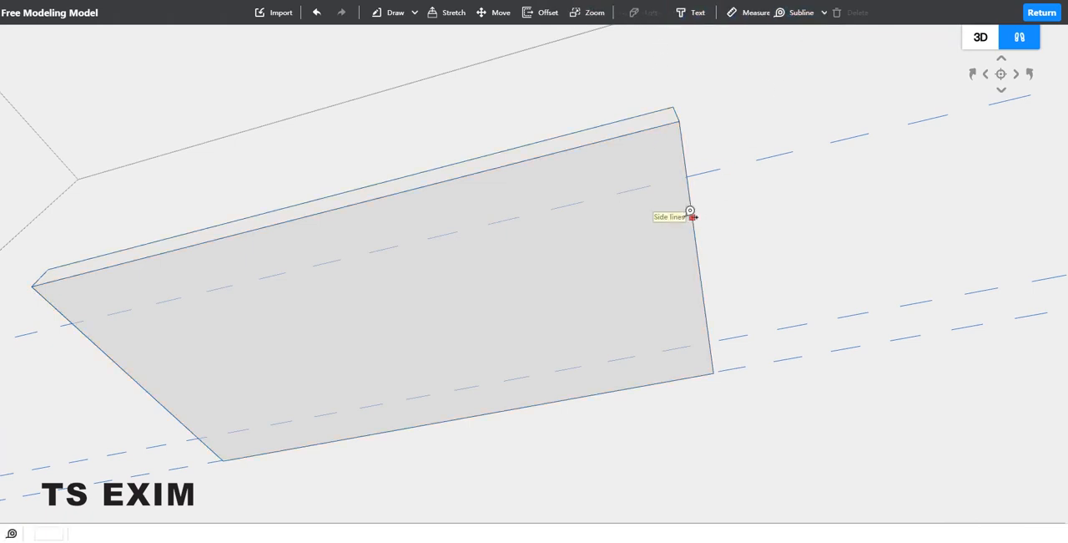
click(690, 216)
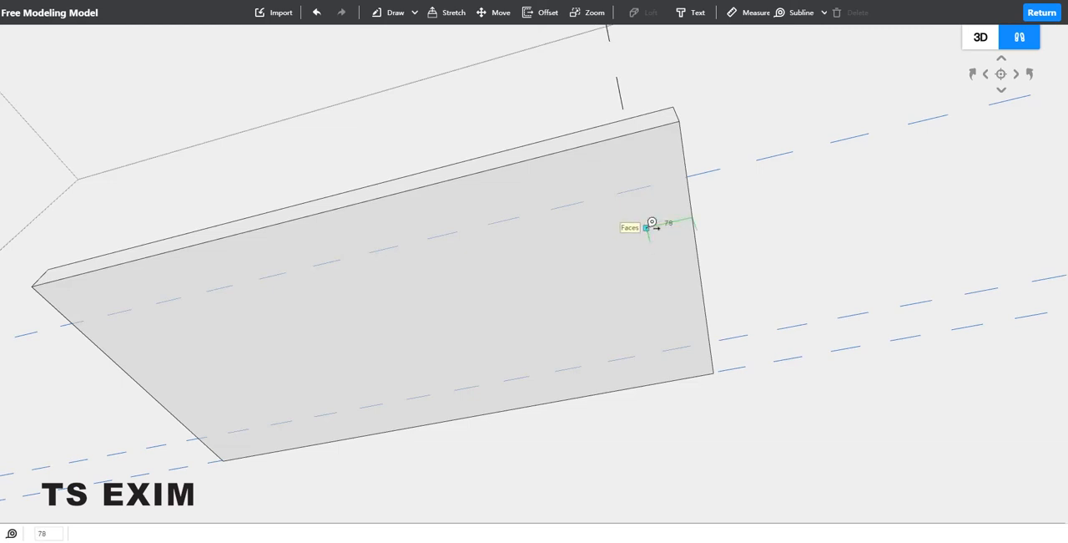
text(5)
key(Return)
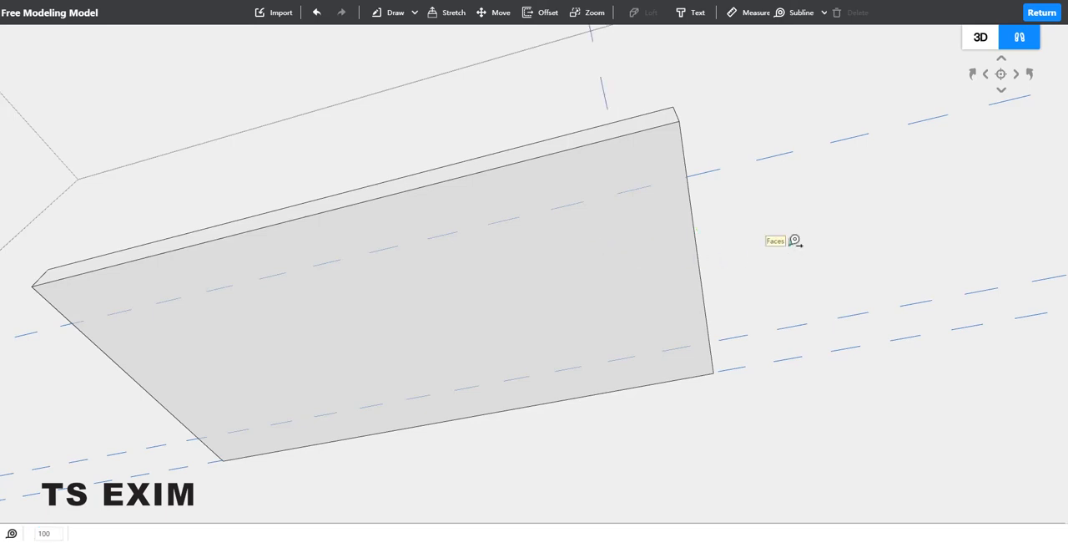
right_drag(763, 279, 770, 281)
scroll(763, 277, down, 3)
click(755, 270)
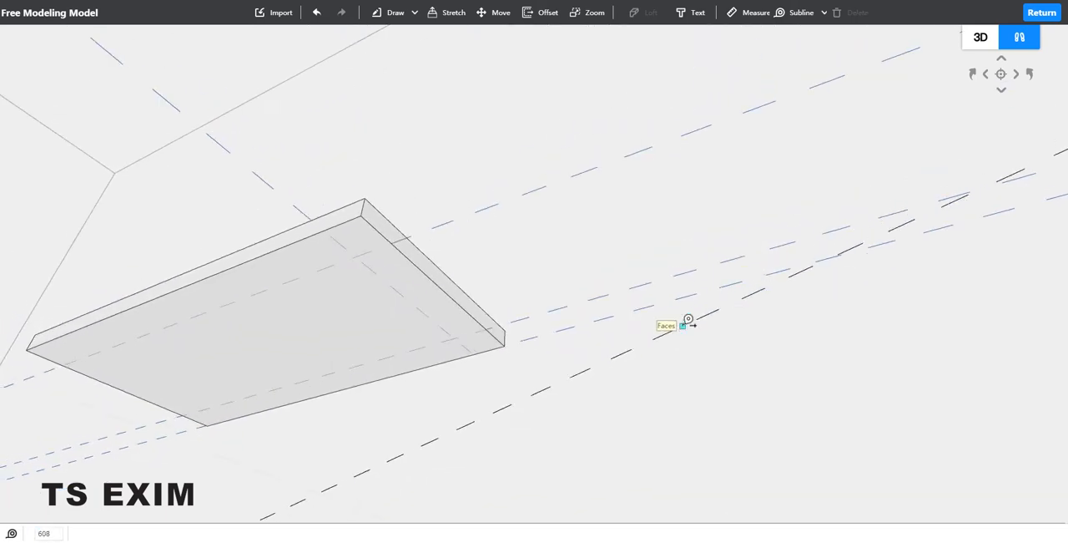
key(Escape)
key(Escape)
Step: Add a subline on the slab's underside, 100 in from its left short edge
right_drag(594, 367, 583, 279)
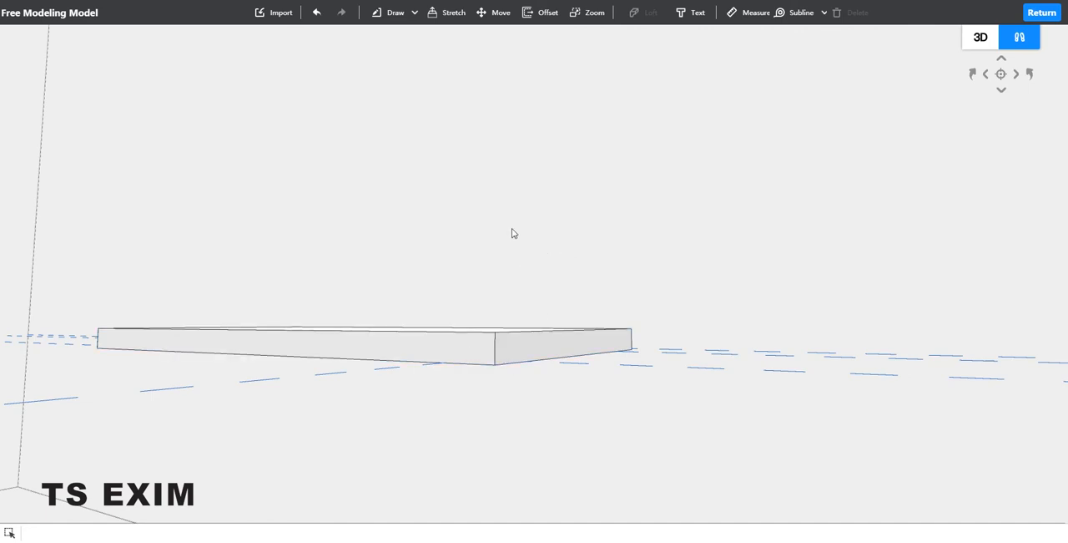
right_drag(512, 228, 477, 265)
right_drag(567, 207, 588, 242)
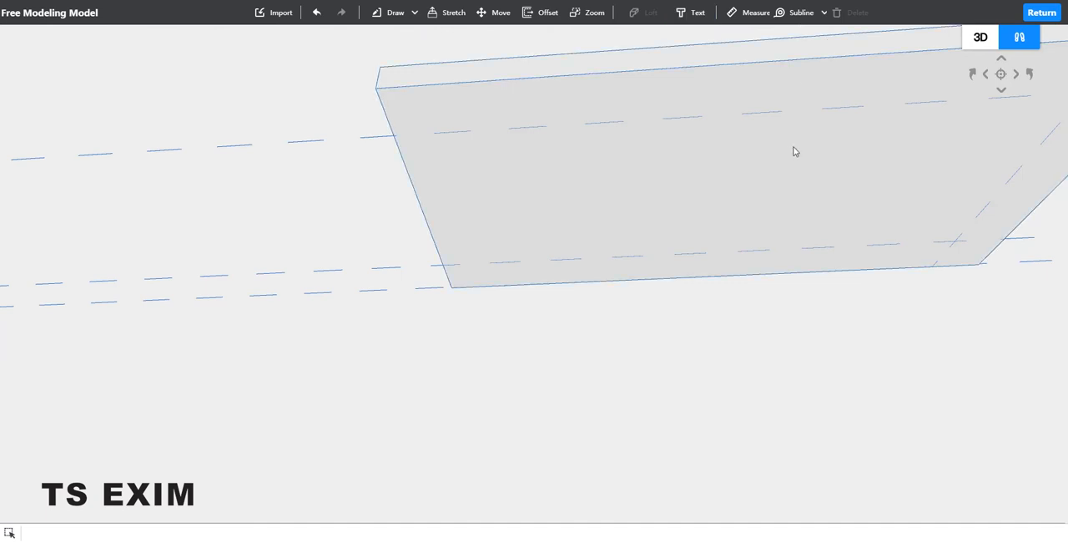
click(795, 14)
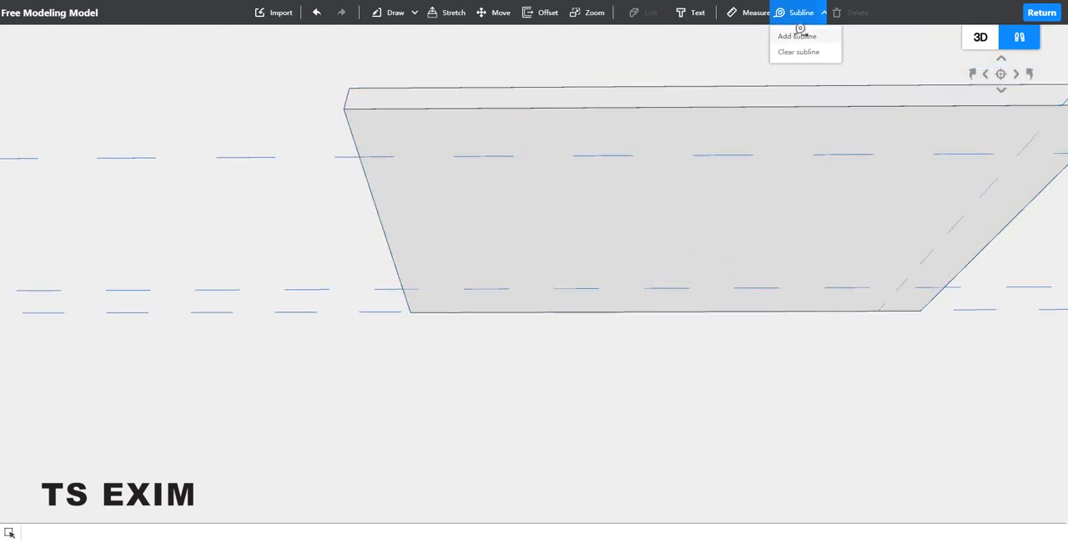
click(797, 36)
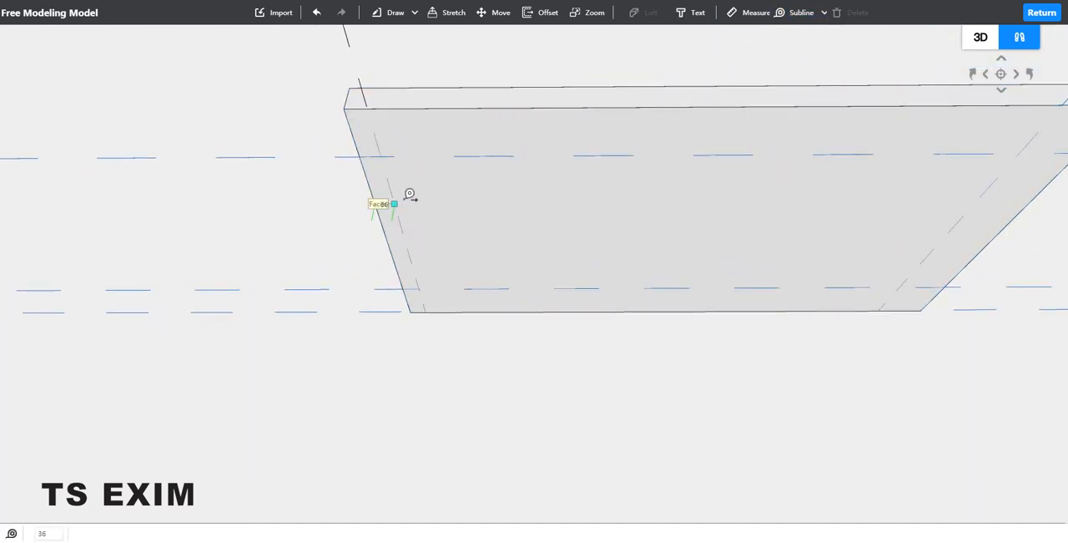
text(100)
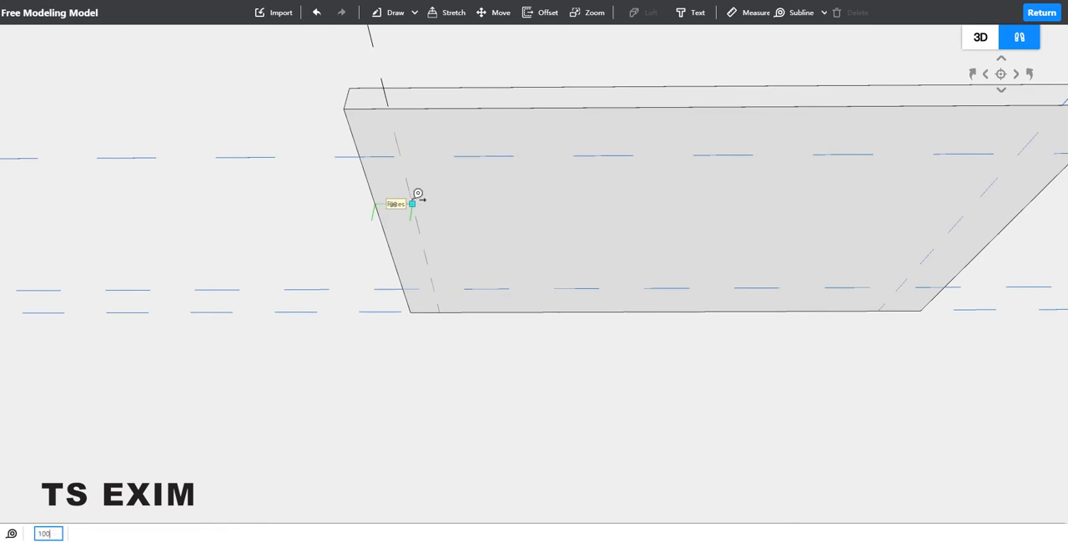
key(Return)
key(Escape)
right_drag(577, 369, 330, 284)
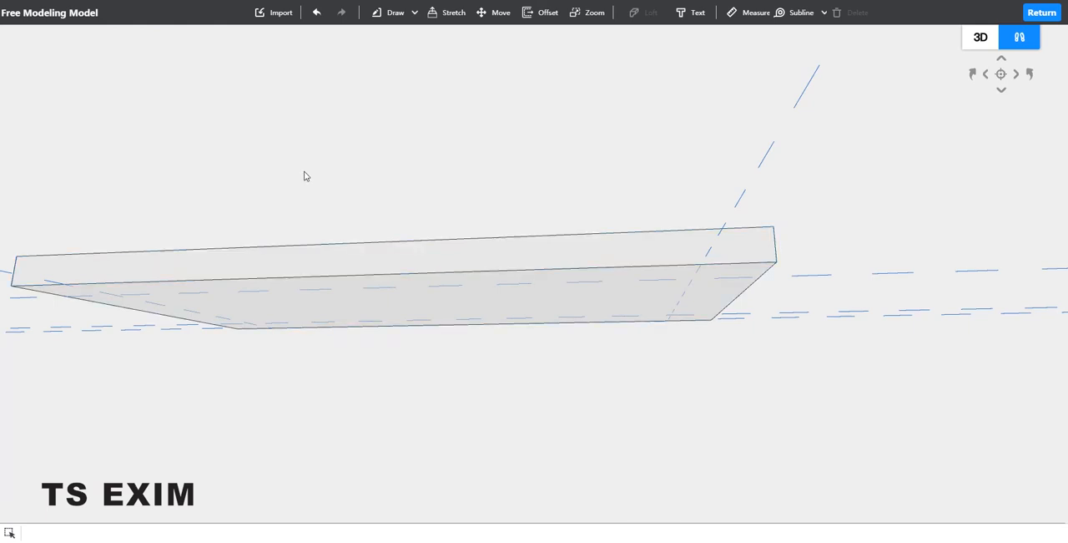
Step: Draw a 30-edge polygon of radius 50 on the slab's underside, centred where the sublines cross at the rear right corner
mouse_move(305, 175)
right_down()
mouse_move(375, 212)
mouse_move(506, 143)
mouse_move(605, 449)
mouse_move(640, 384)
mouse_move(671, 429)
mouse_move(609, 401)
right_up()
click(406, 15)
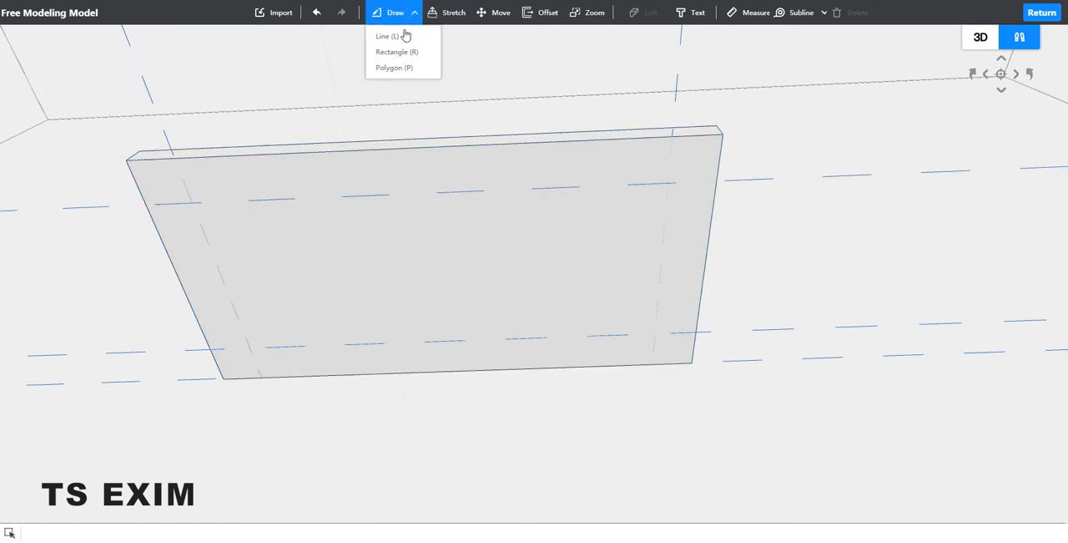
click(397, 67)
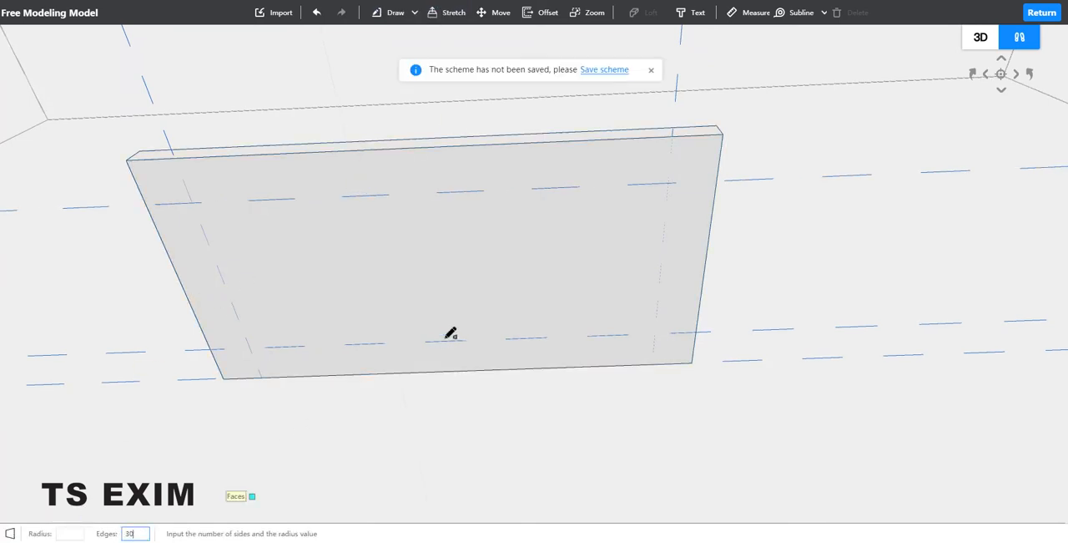
click(656, 332)
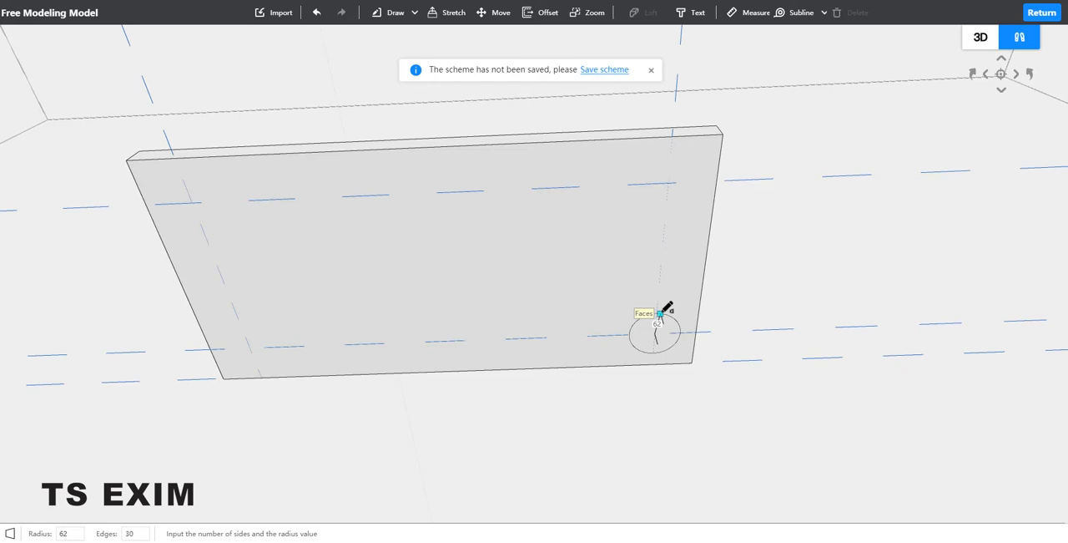
text(50)
key(Return)
key(Escape)
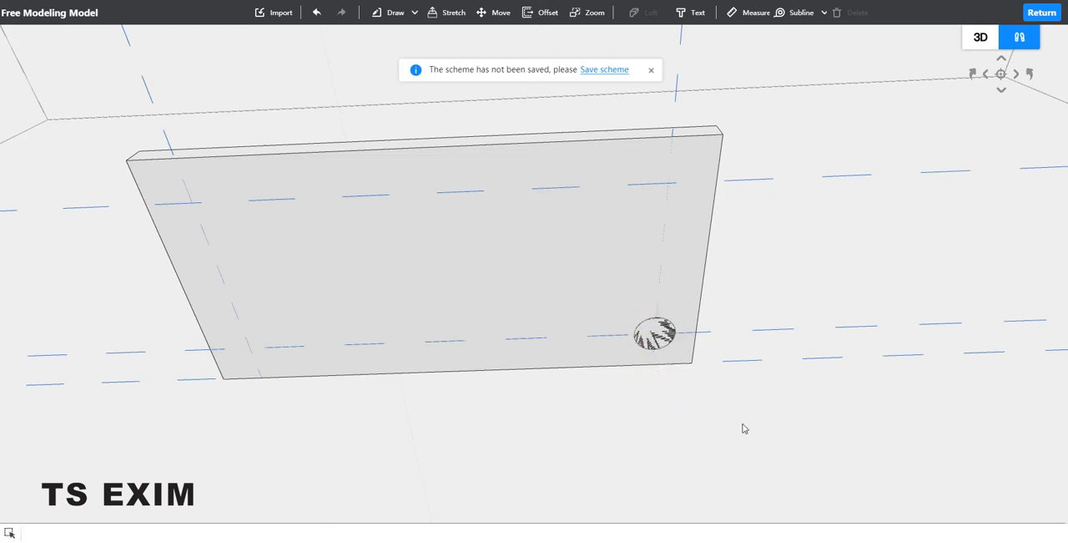
Step: Stretch the 30-edge polygon about 780 down to the floor edge to form a round leg
middle_drag(745, 407, 681, 373)
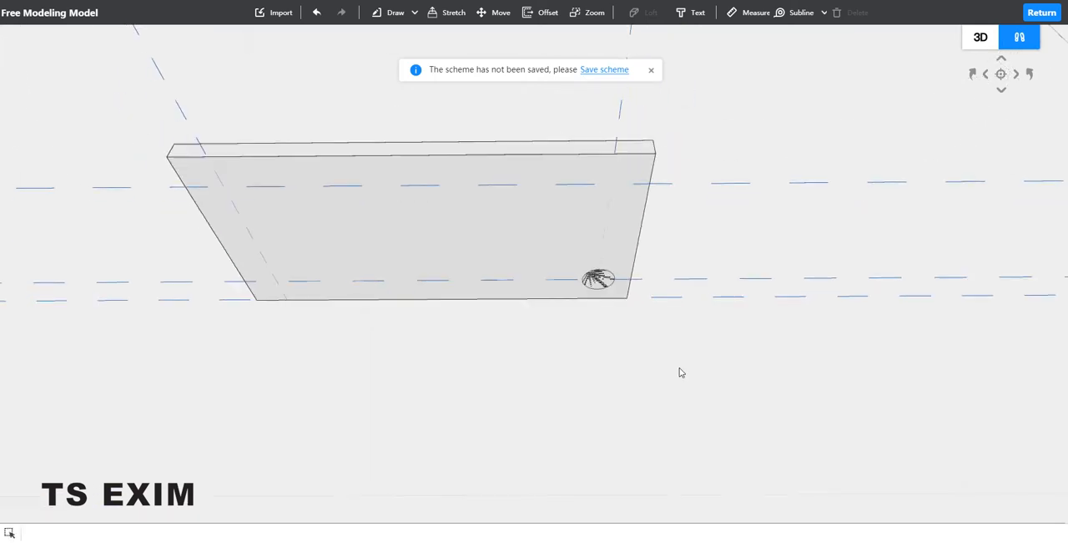
click(597, 280)
click(443, 14)
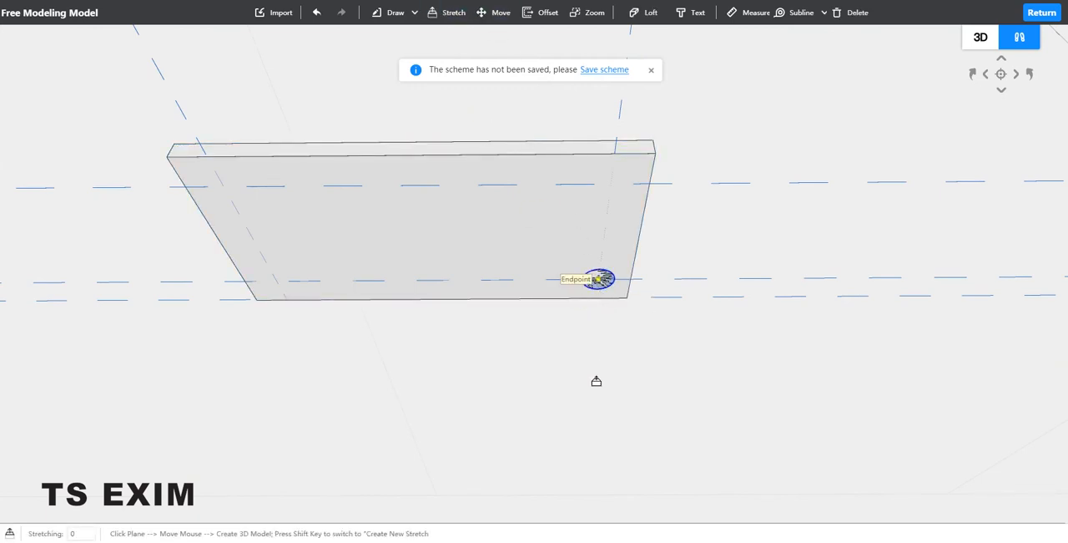
scroll(611, 516, down, 3)
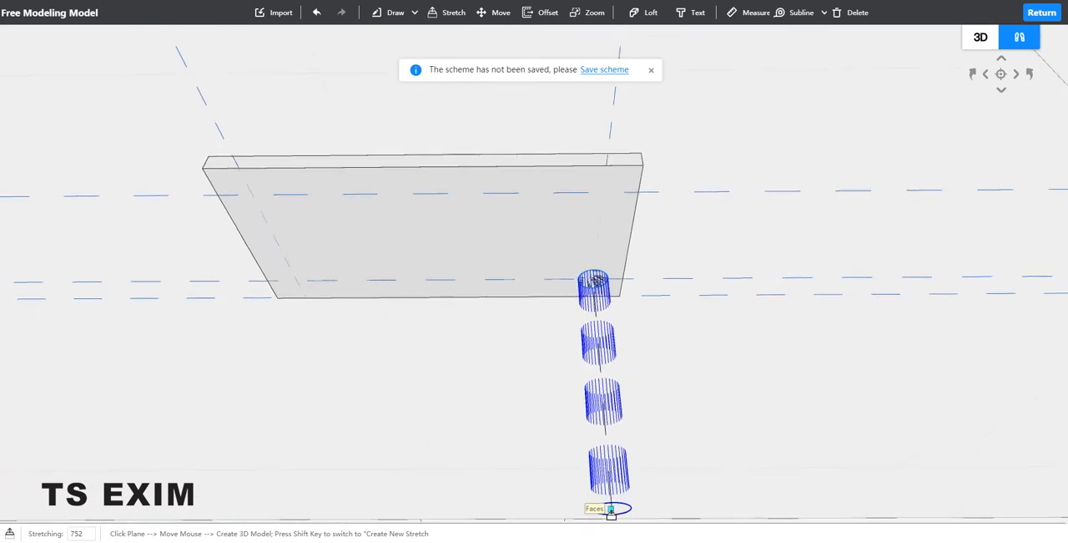
scroll(611, 511, down, 2)
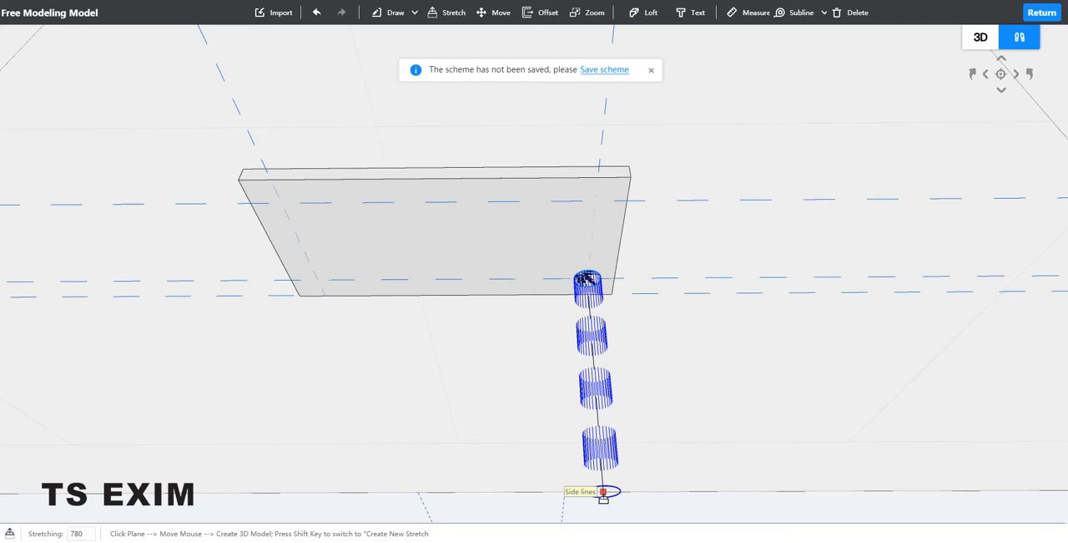
click(604, 494)
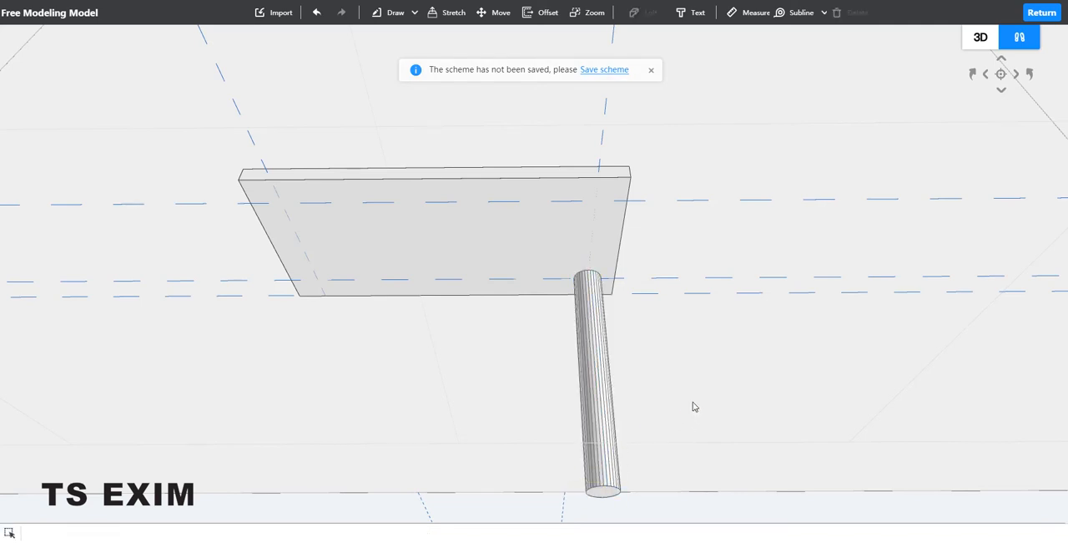
Step: Try to taper the leg by scaling its bottom face down to about 23 with Zoom
right_drag(702, 413, 733, 371)
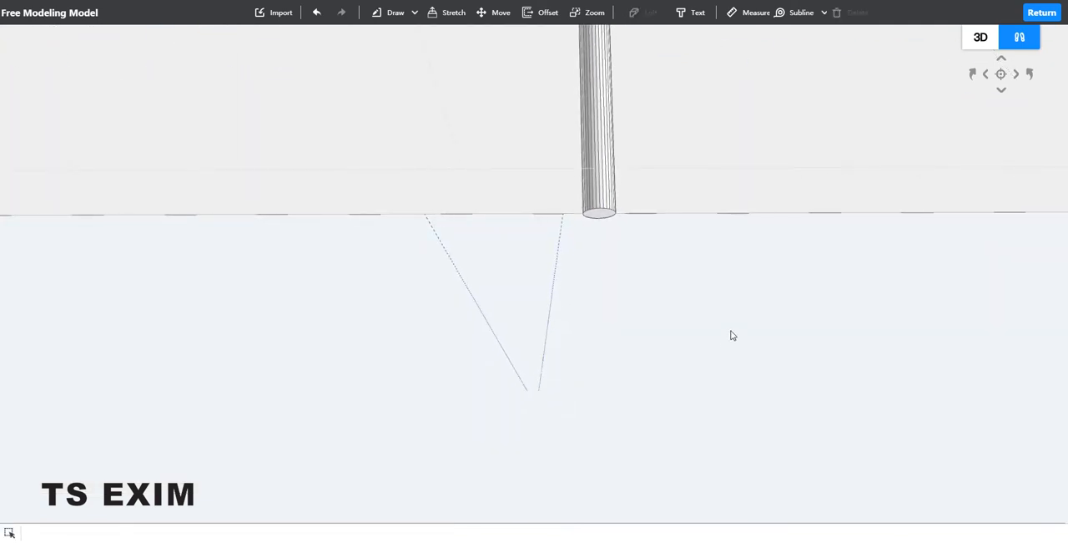
right_drag(733, 335, 691, 216)
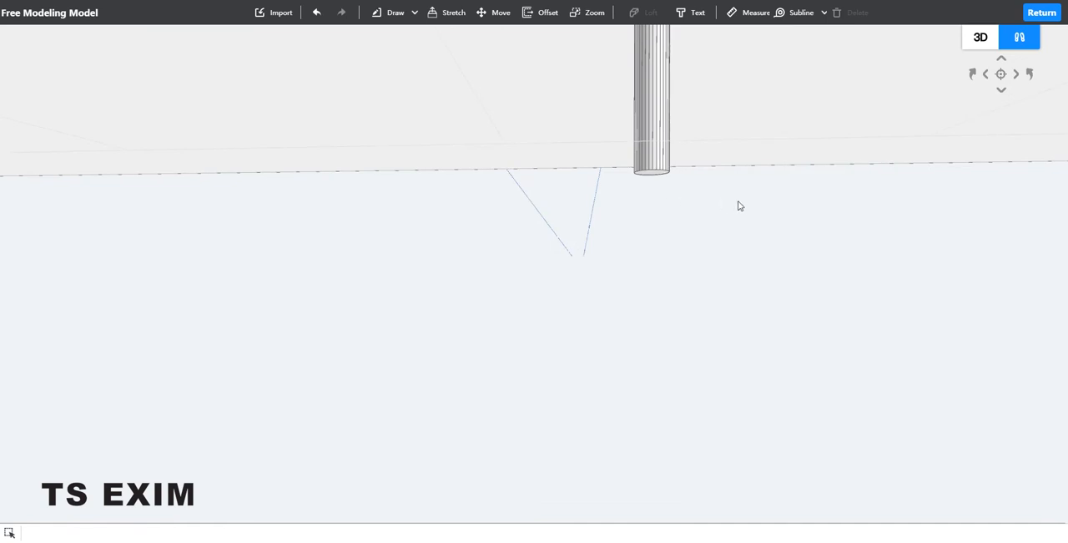
click(657, 173)
right_drag(673, 176, 737, 118)
click(727, 120)
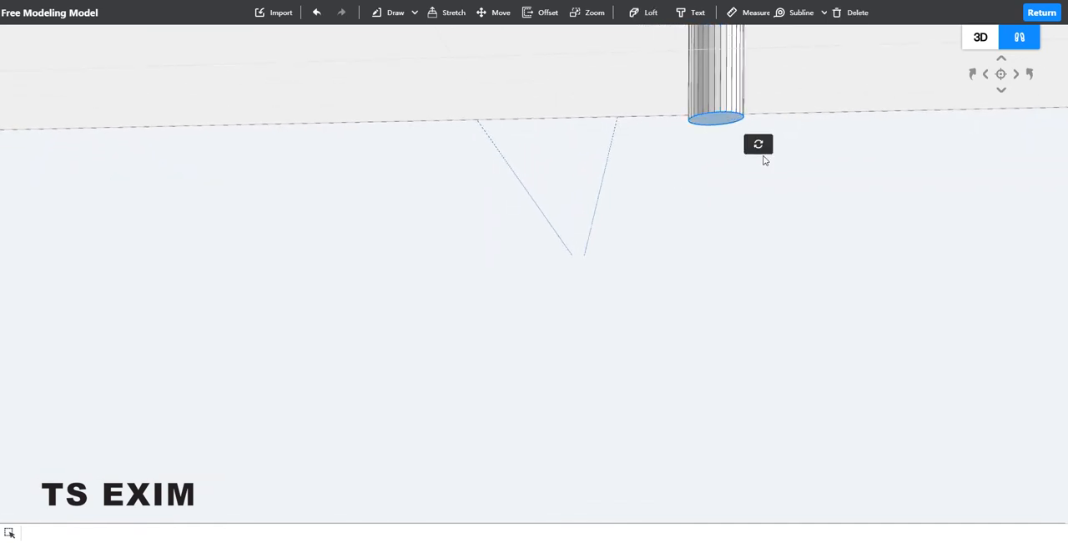
right_drag(763, 158, 737, 281)
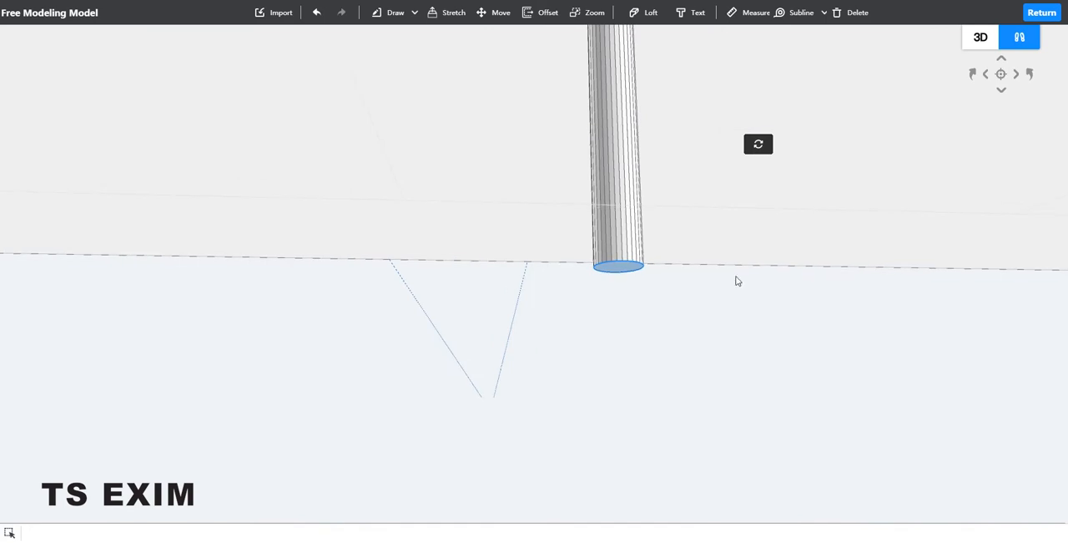
click(589, 11)
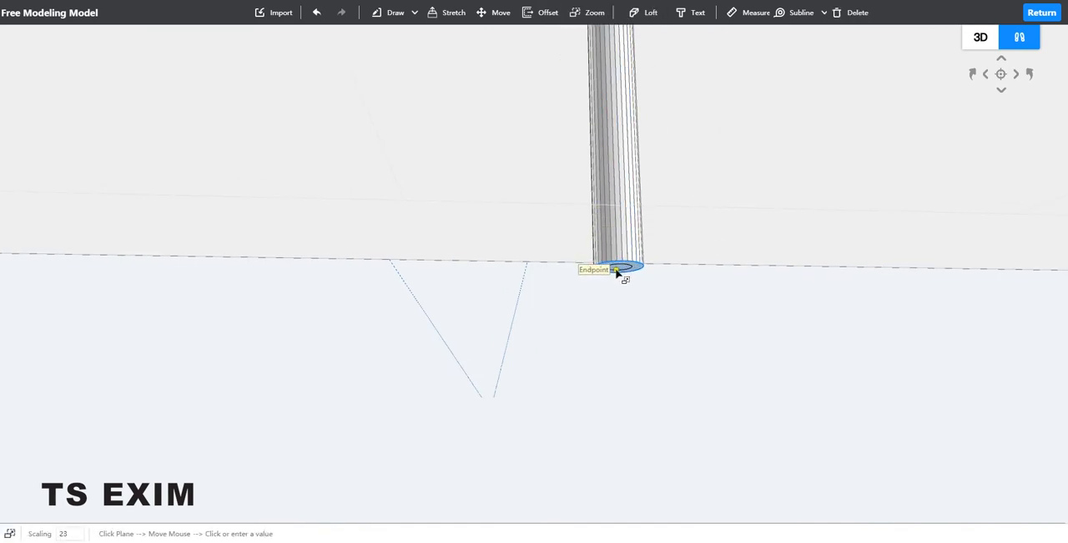
click(619, 272)
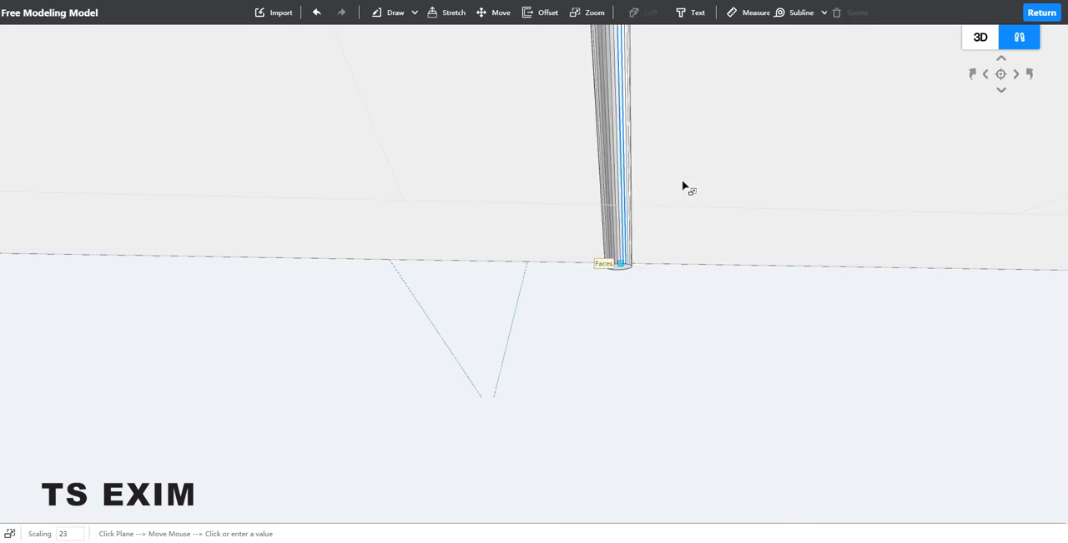
Step: Taper the leg by scaling its bottom face down to about 17
right_drag(720, 142, 729, 222)
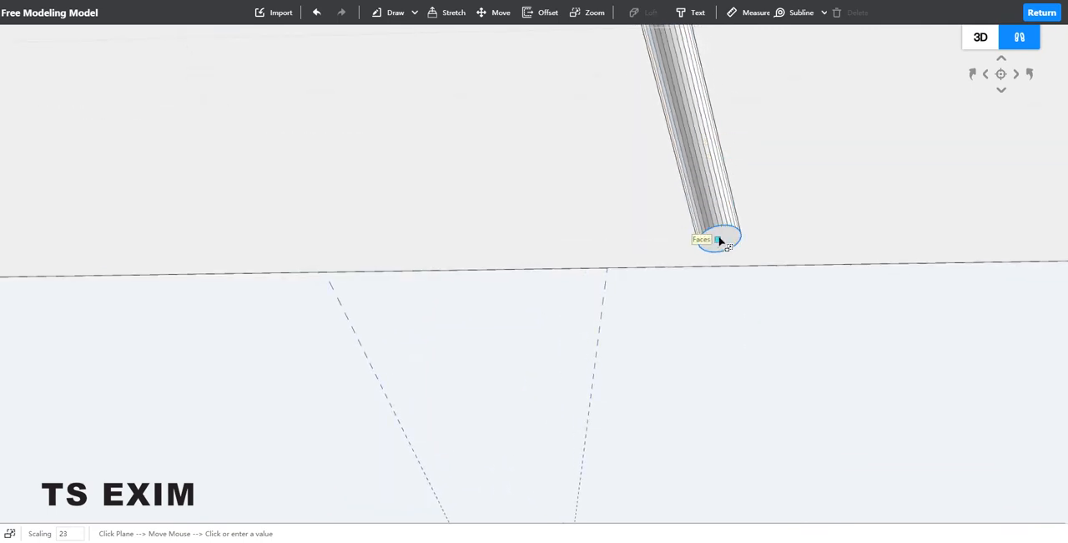
click(720, 240)
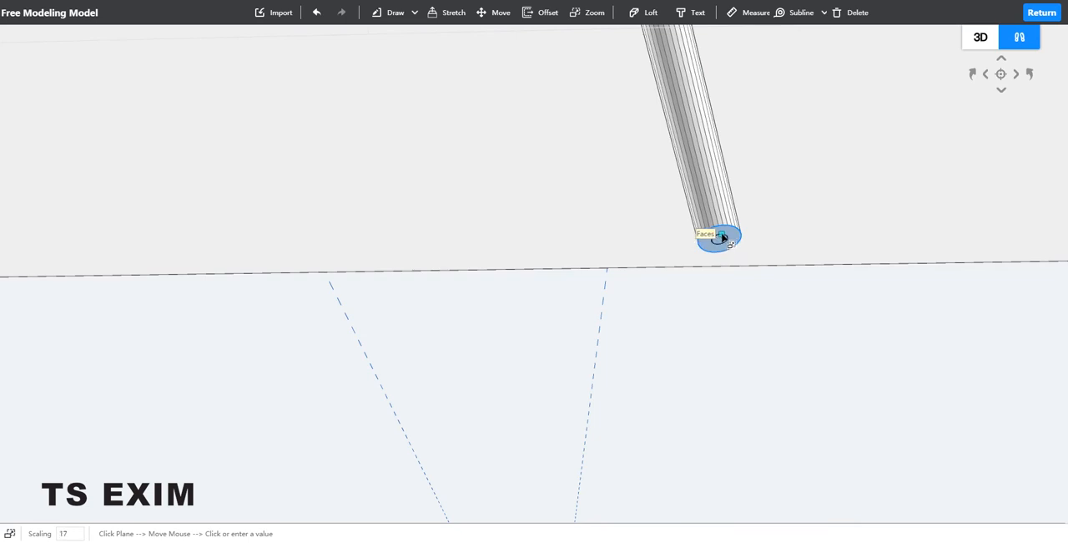
key(Return)
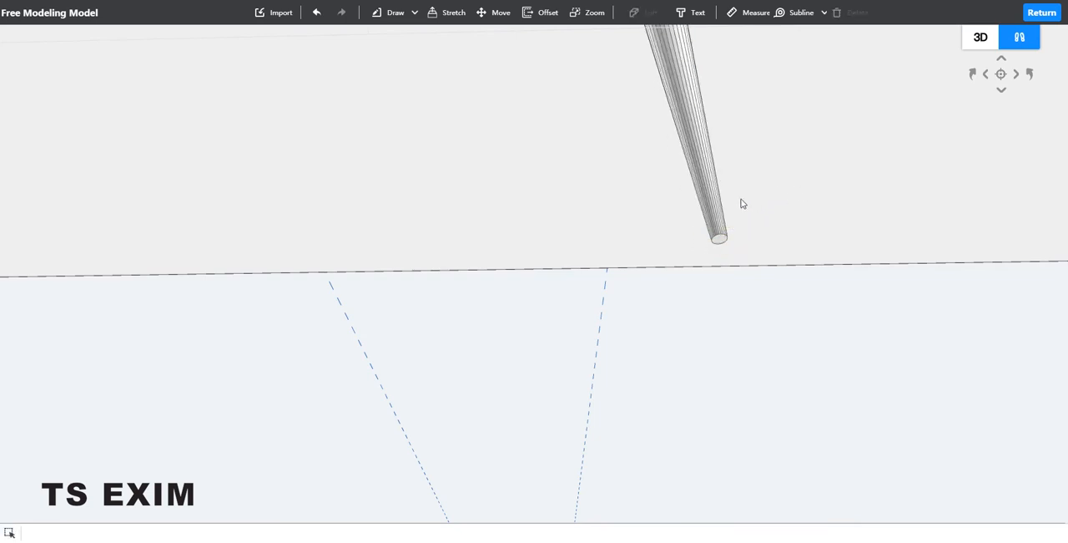
right_drag(542, 218, 730, 232)
right_drag(708, 289, 534, 306)
scroll(681, 337, up, 3)
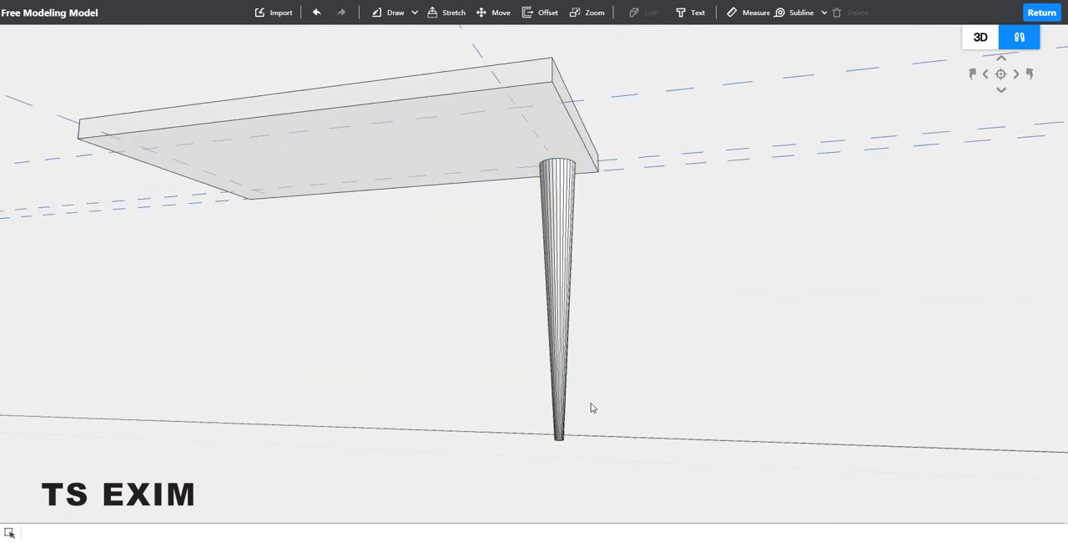
right_drag(591, 407, 644, 339)
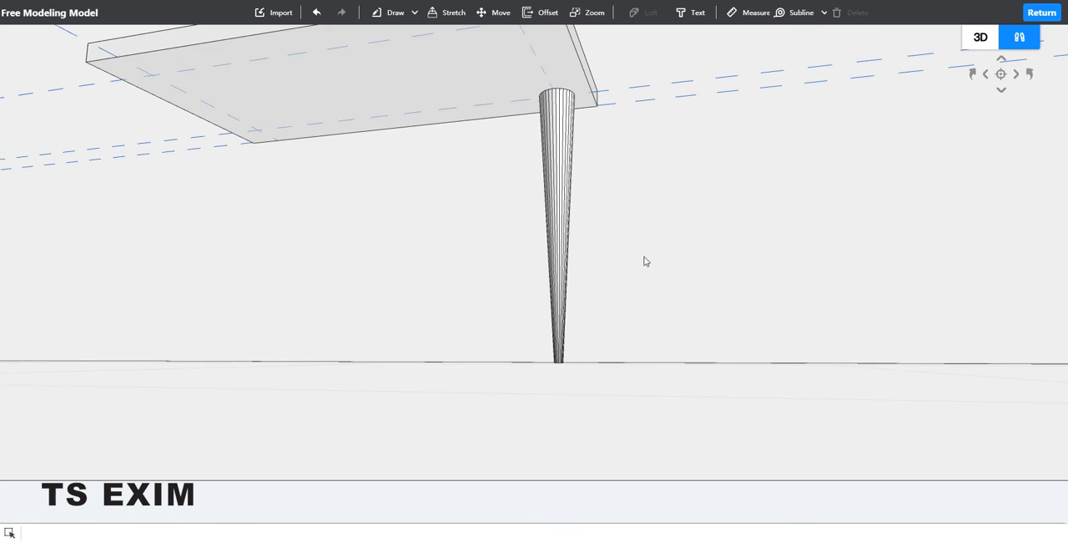
right_drag(645, 261, 484, 88)
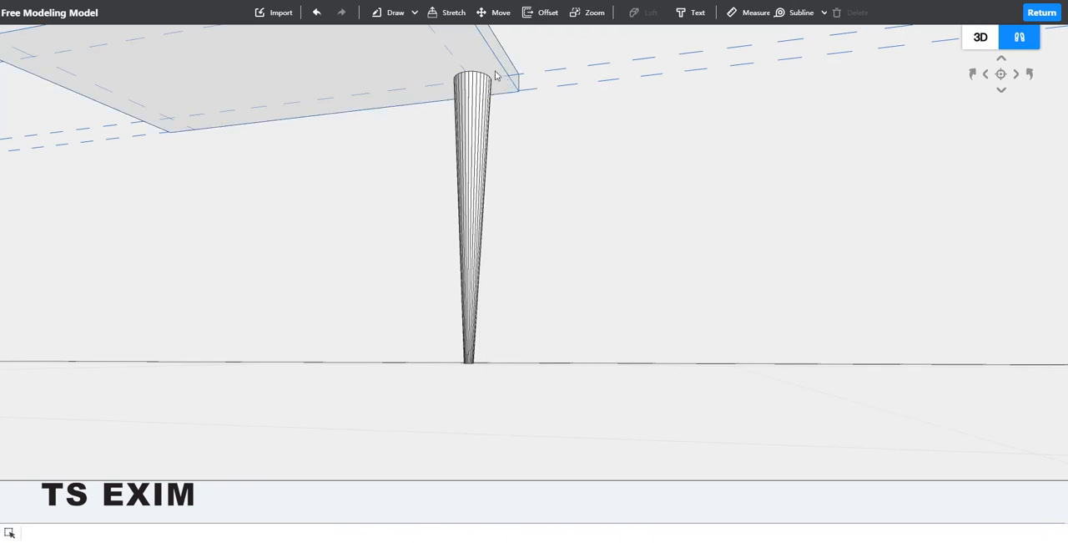
key(a)
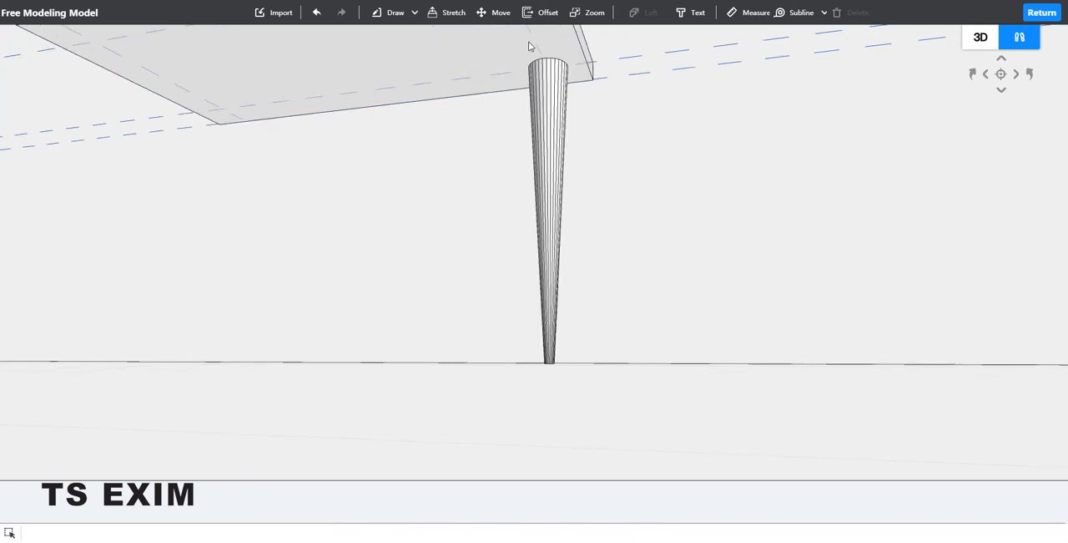
right_drag(696, 162, 718, 58)
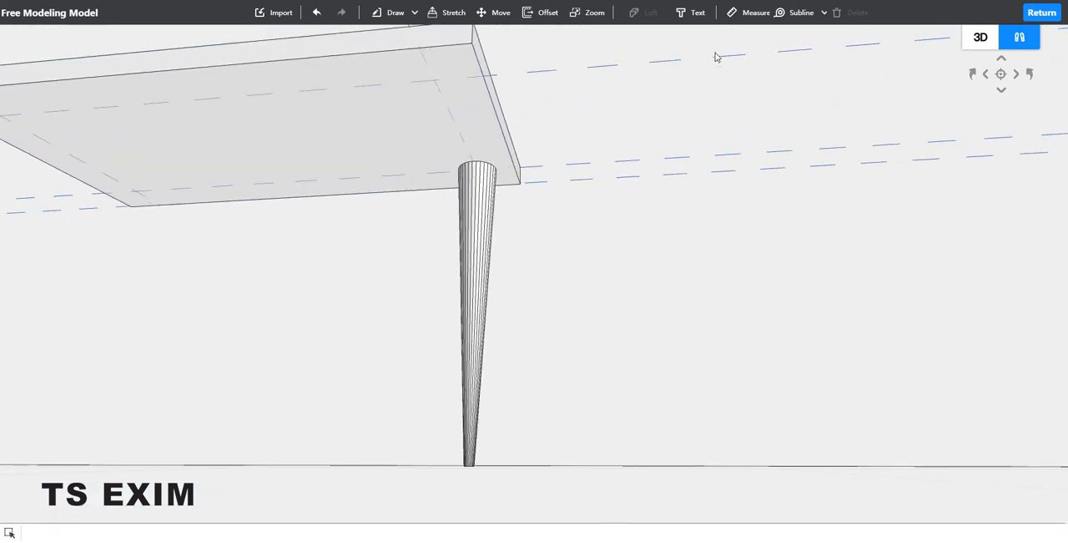
click(782, 15)
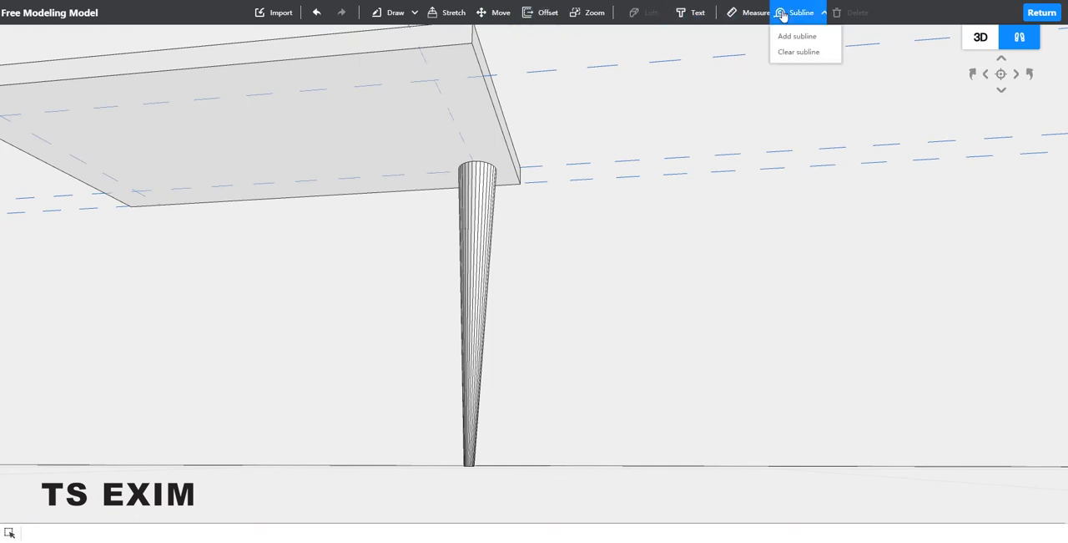
click(784, 36)
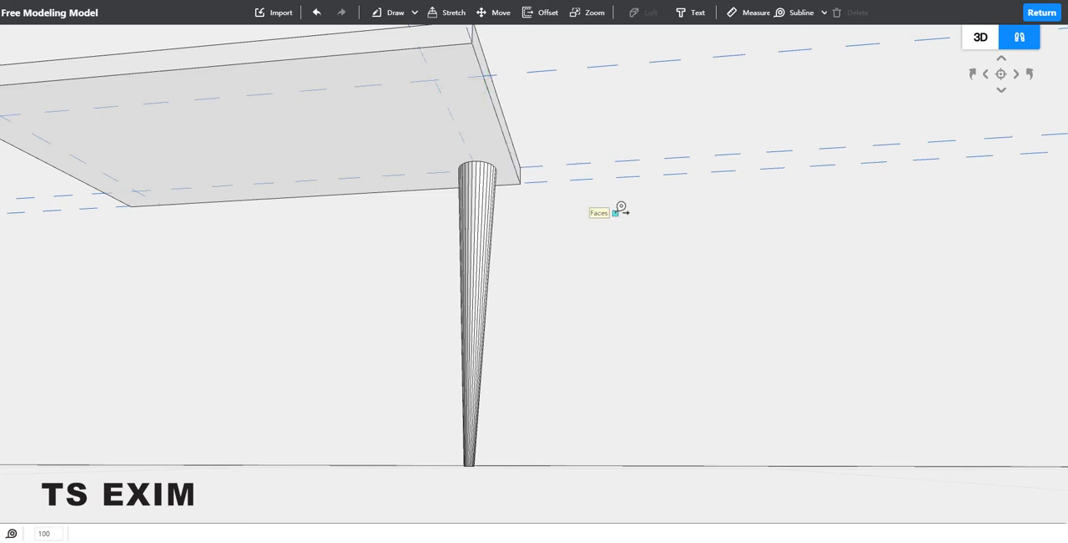
middle_drag(631, 309, 497, 287)
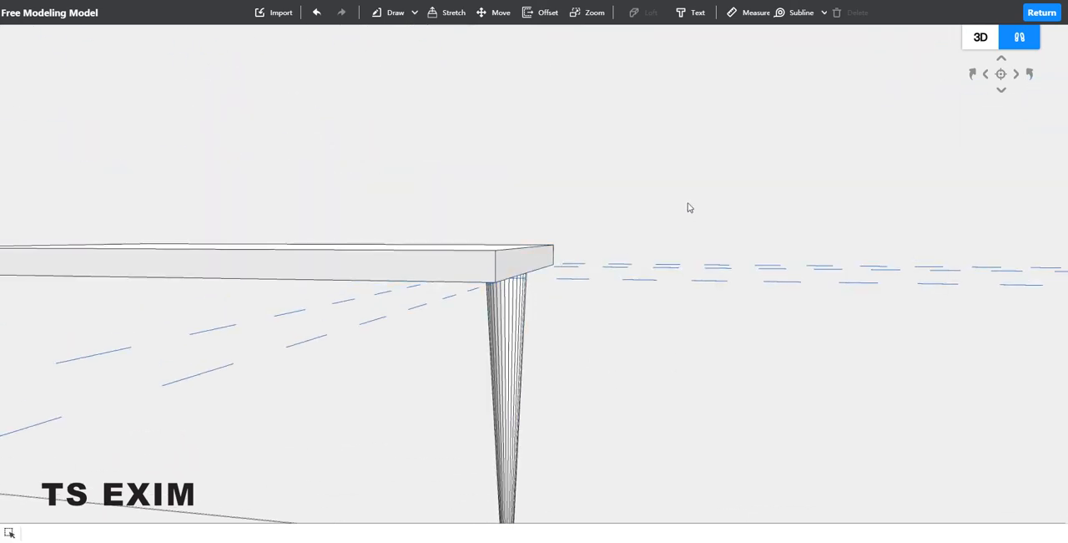
Step: Move the tabletop slab about 684 lengthwise along the subline from its lower corner beside the leg
middle_drag(689, 205, 317, 322)
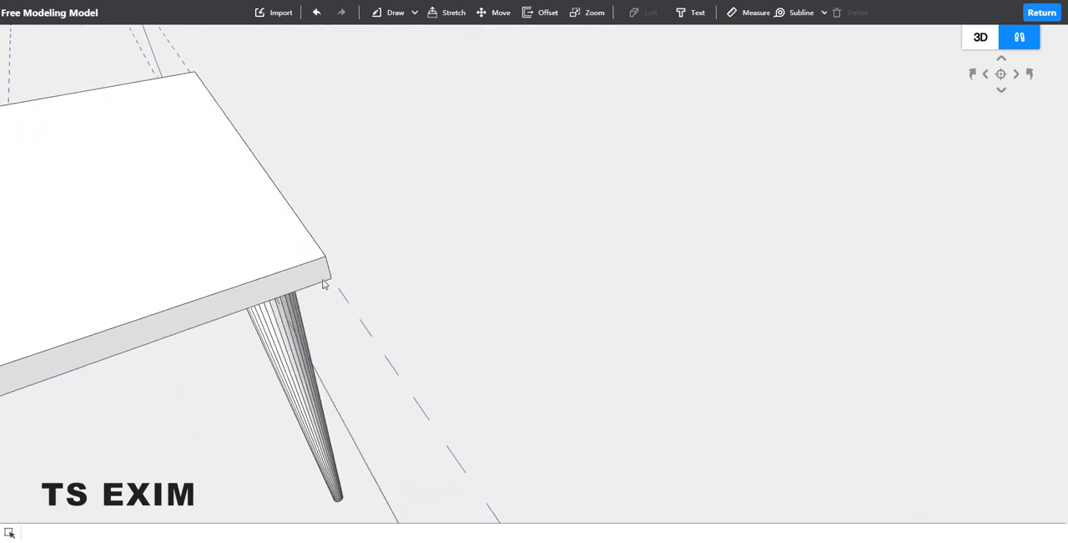
middle_drag(433, 196, 334, 205)
click(334, 204)
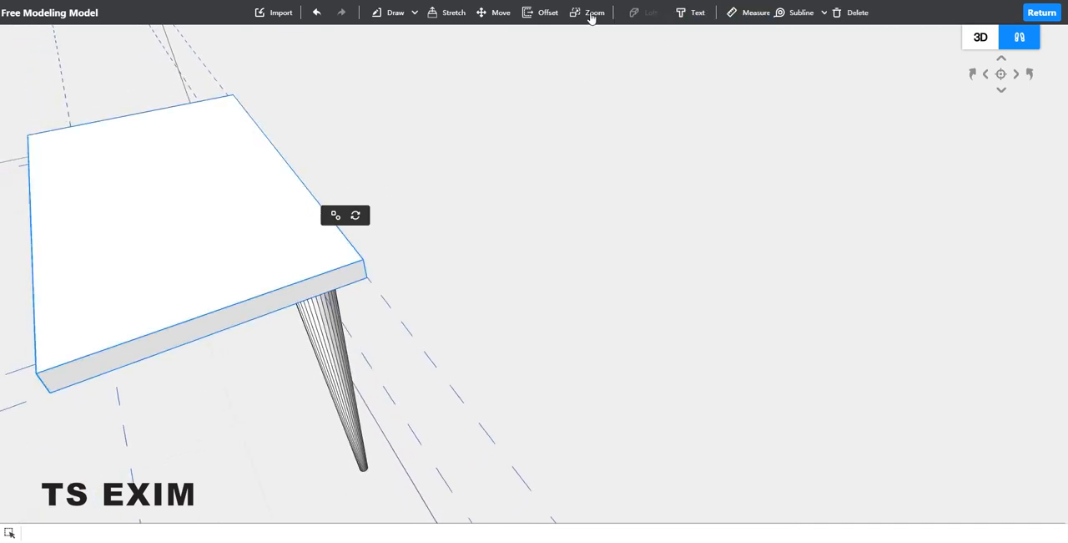
click(497, 13)
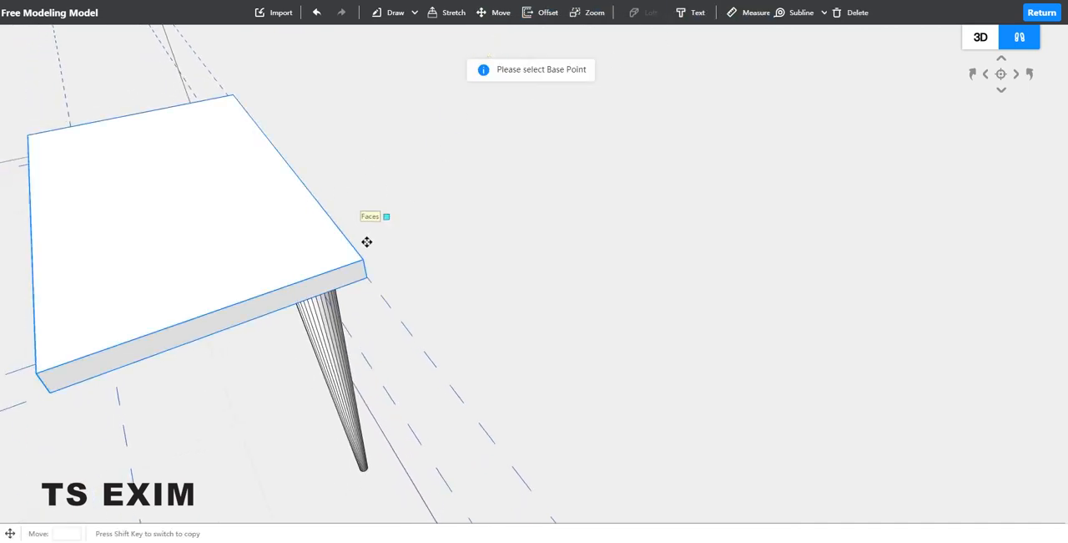
click(365, 277)
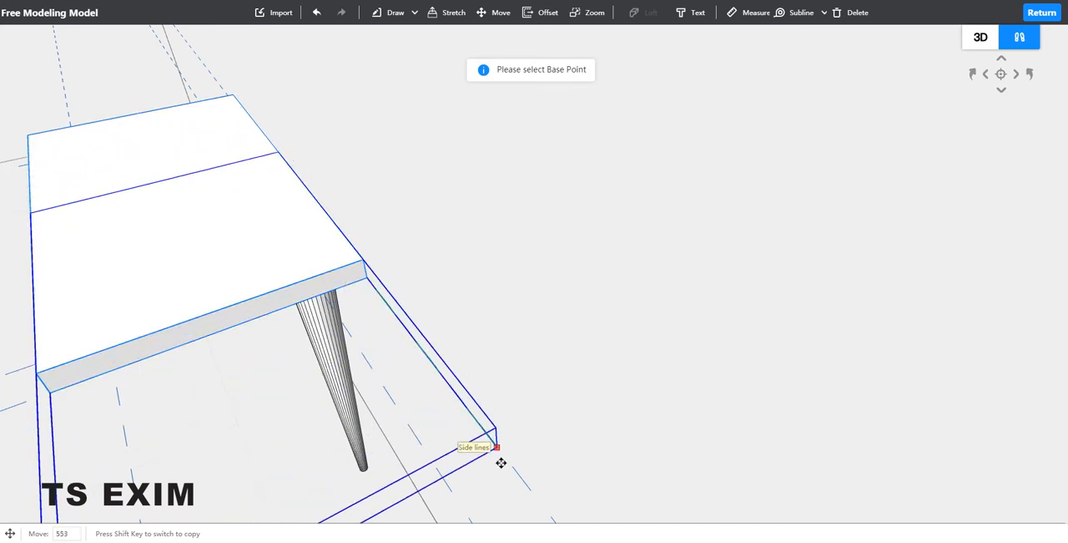
click(539, 472)
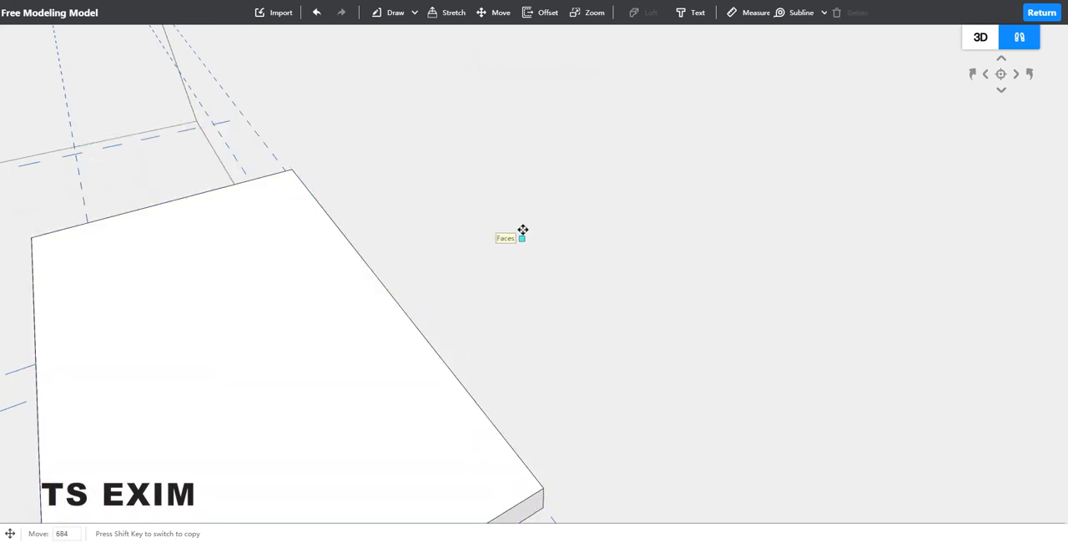
Step: Move the slab about 565 further lengthwise in the same direction to clear the top of the tapered leg
scroll(522, 230, down, 4)
right_drag(523, 206, 526, 272)
right_drag(687, 281, 551, 326)
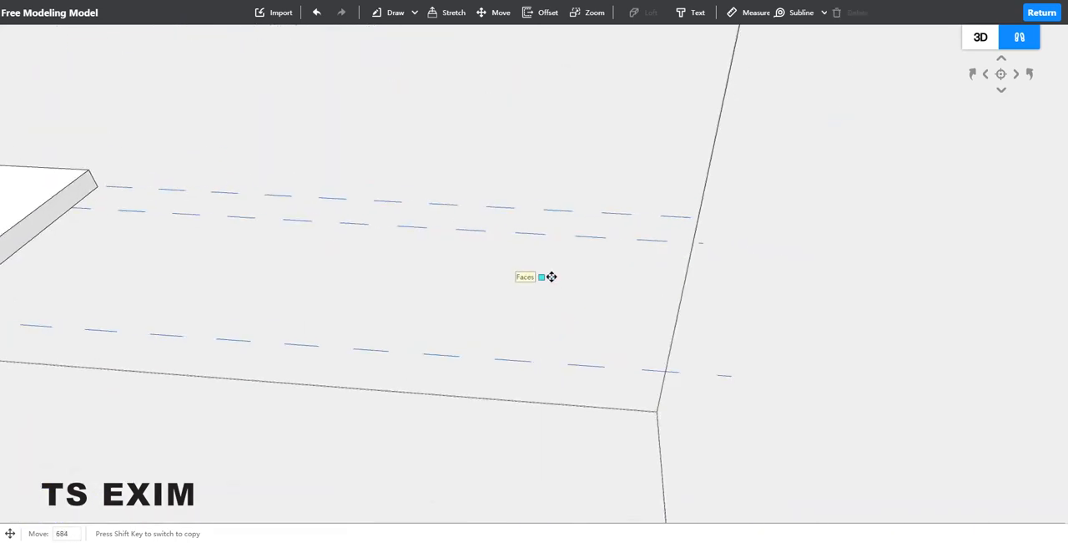
middle_drag(552, 276, 709, 272)
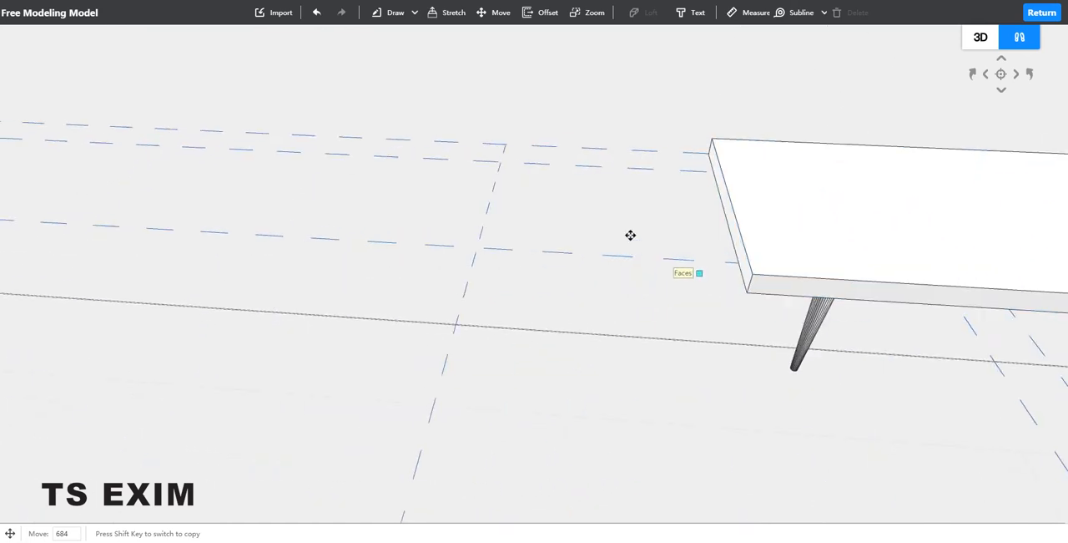
click(710, 153)
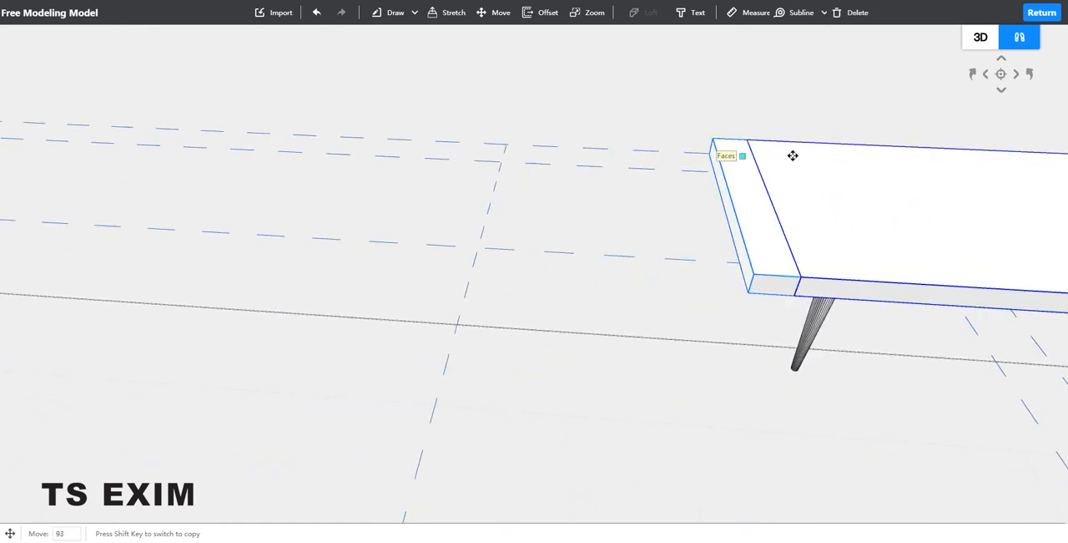
click(916, 160)
right_drag(769, 97, 766, 108)
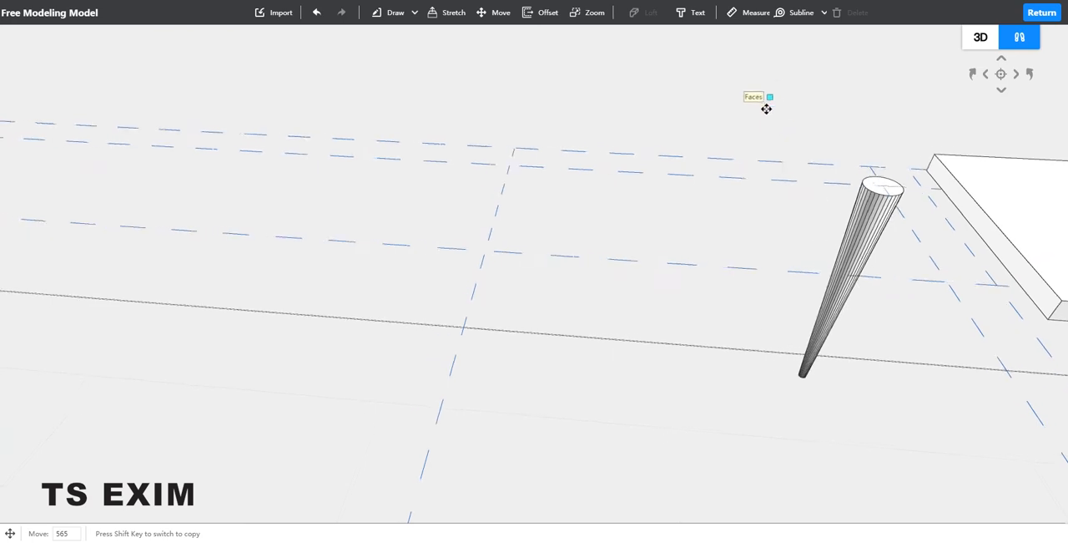
key(Escape)
Step: Copy the tapered leg 1000 along its long subline to the crossing at the other end, using its top centre as base point
middle_drag(677, 91, 687, 99)
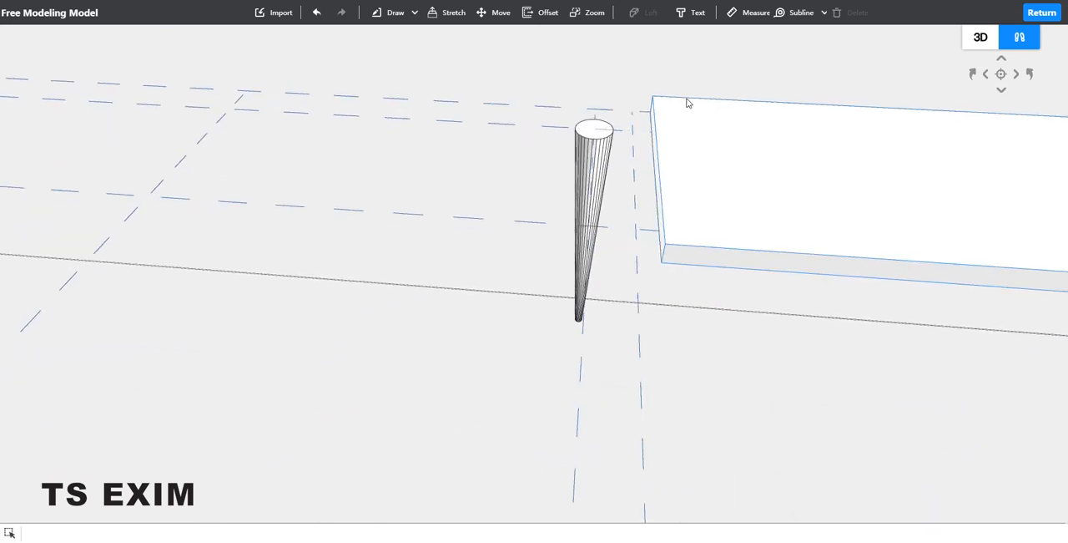
right_drag(675, 96, 641, 172)
click(636, 227)
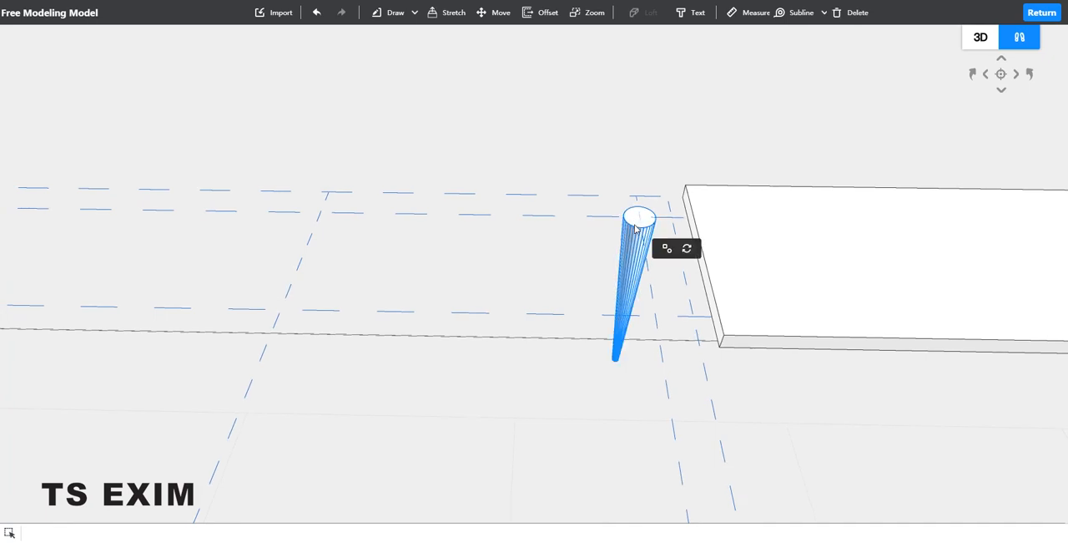
key(m)
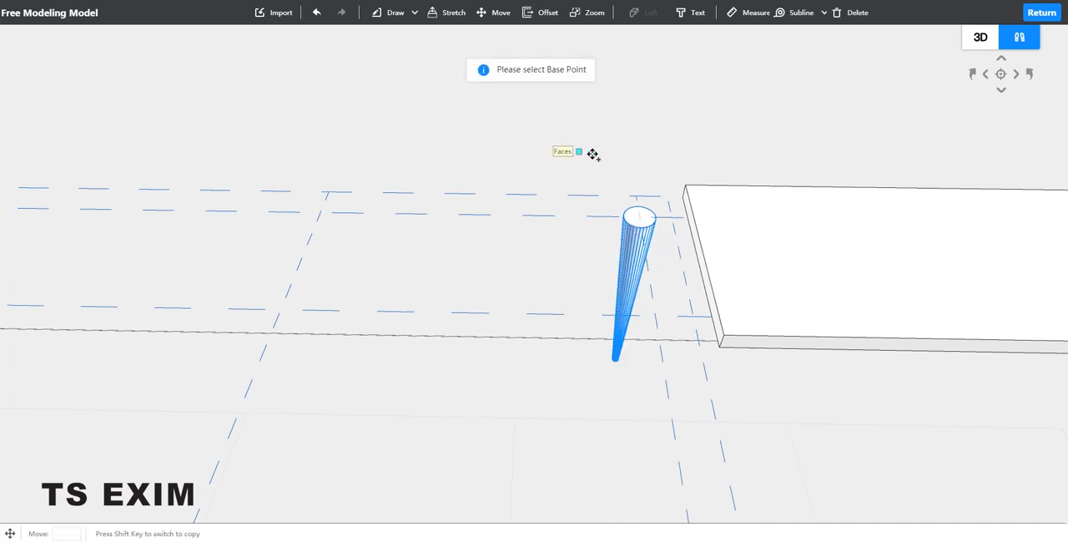
click(640, 217)
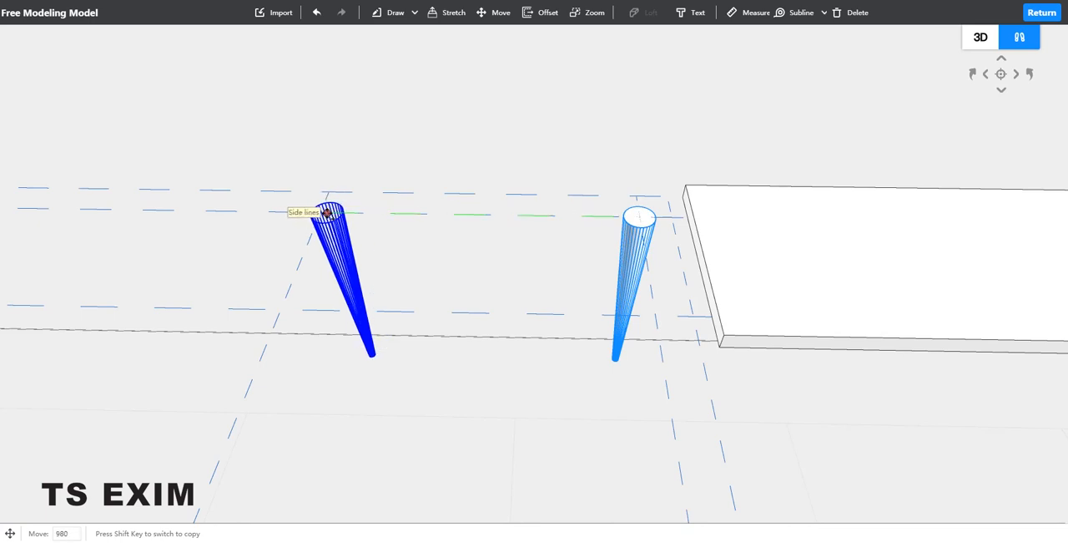
click(323, 214)
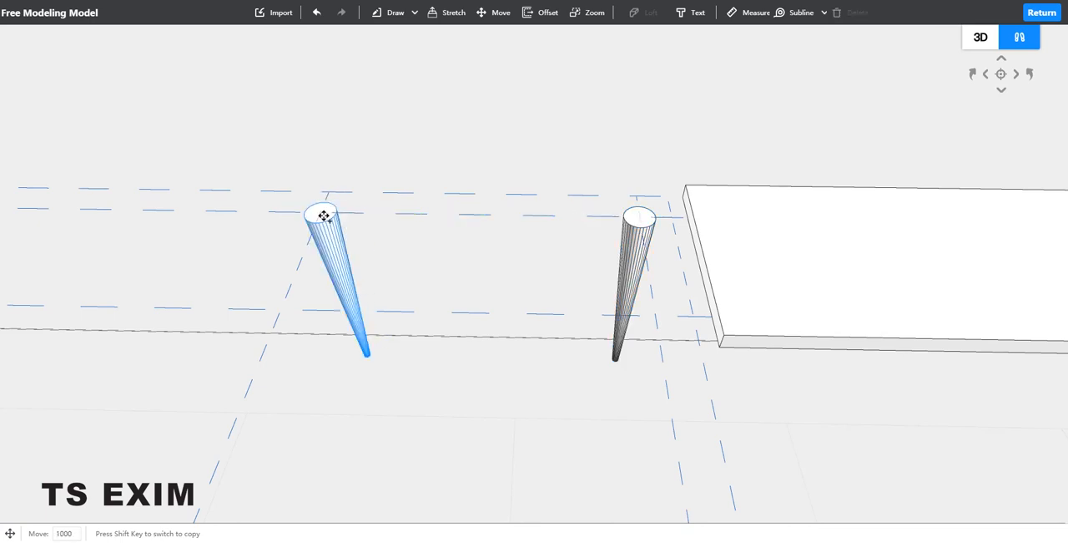
Step: Copy the new leg 400 to the crossing on the opposite long subline, and copy that leg 1000 along it to the fourth crossing
click(321, 212)
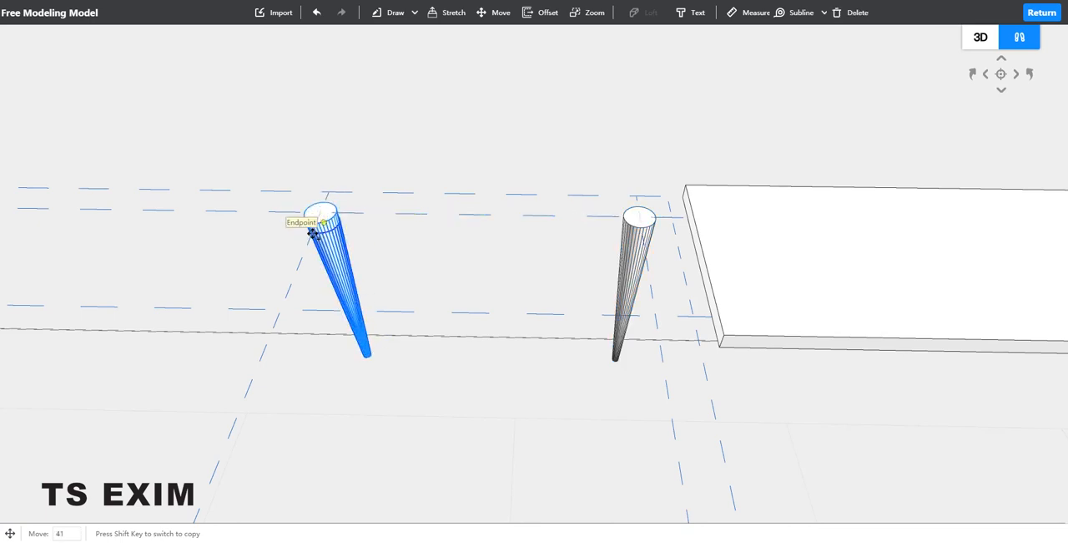
click(279, 309)
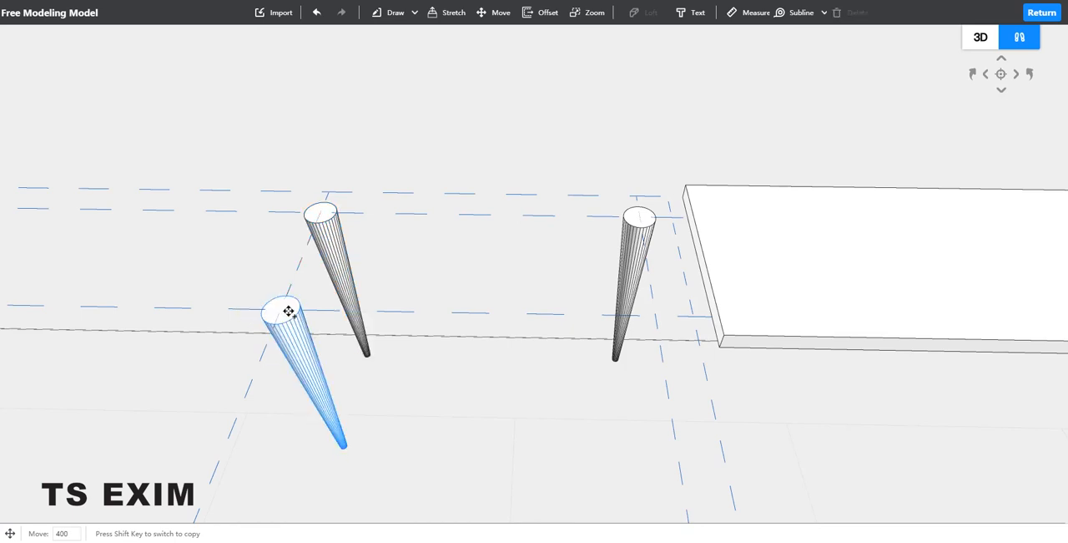
click(283, 309)
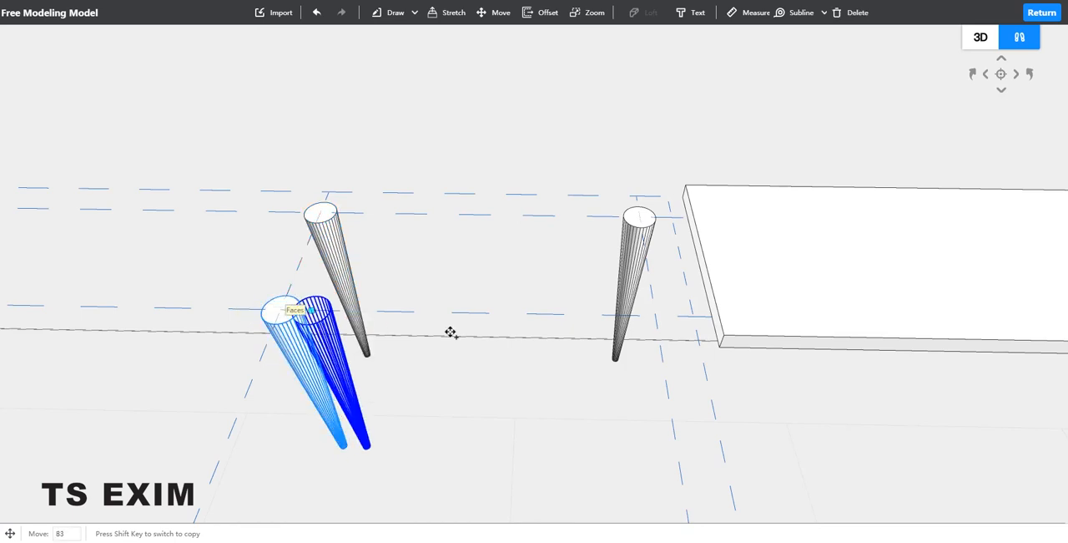
click(653, 315)
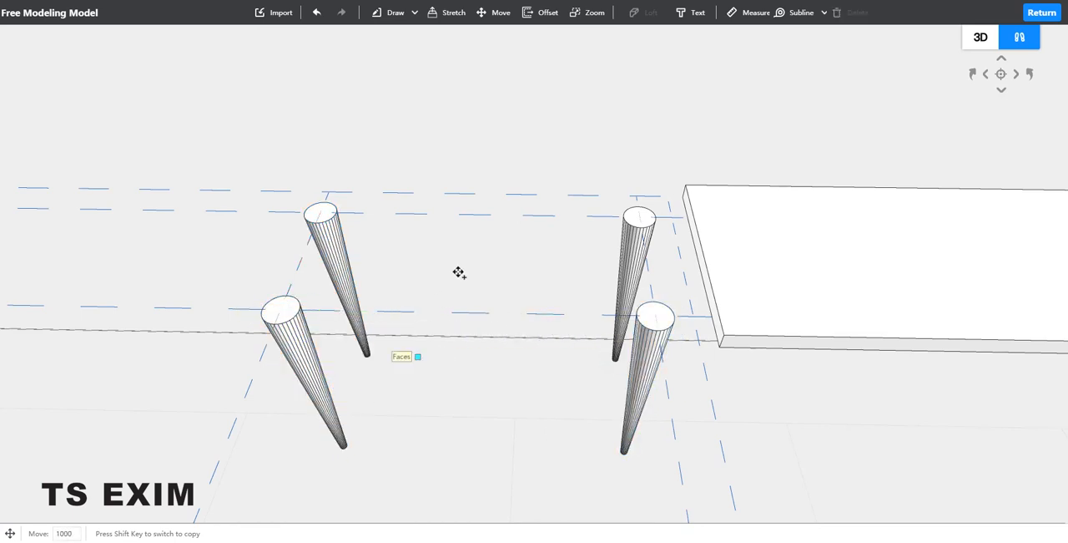
key(Escape)
Step: Move the tabletop slab about 1276 lengthwise back over the four legs
middle_drag(525, 148, 444, 164)
scroll(467, 159, up, 3)
middle_drag(522, 140, 594, 115)
middle_drag(991, 124, 725, 341)
click(725, 338)
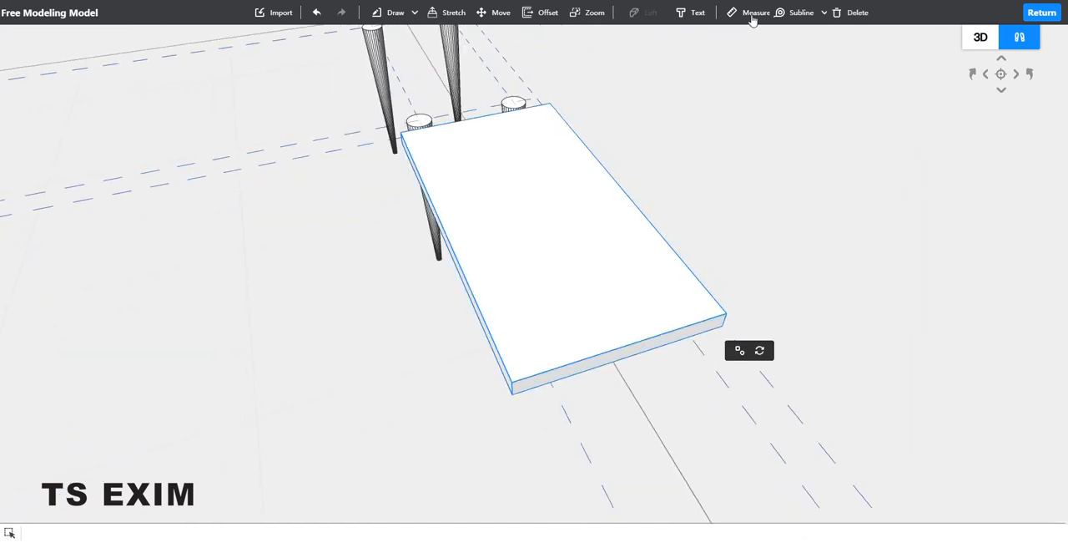
click(494, 15)
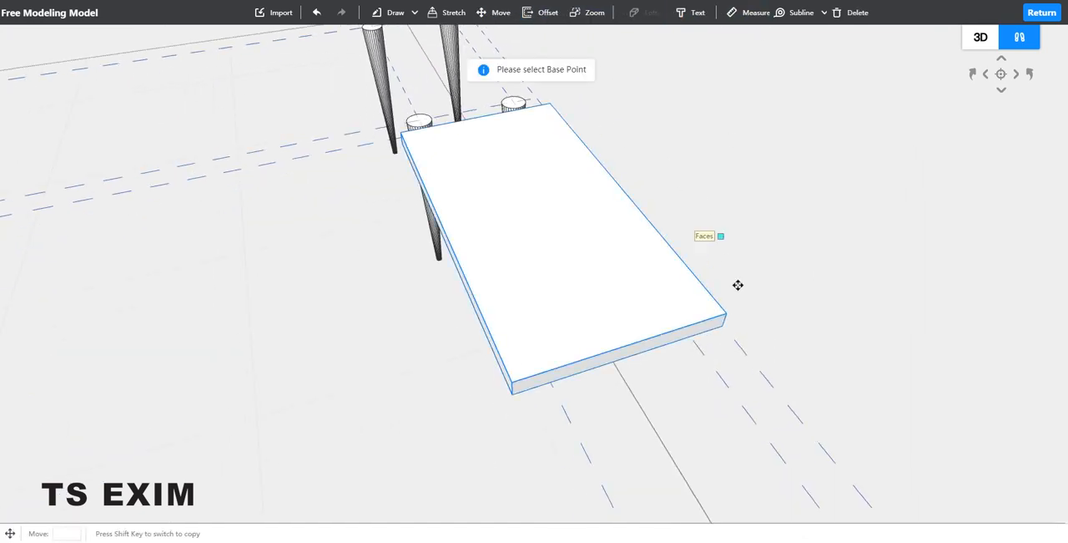
click(703, 314)
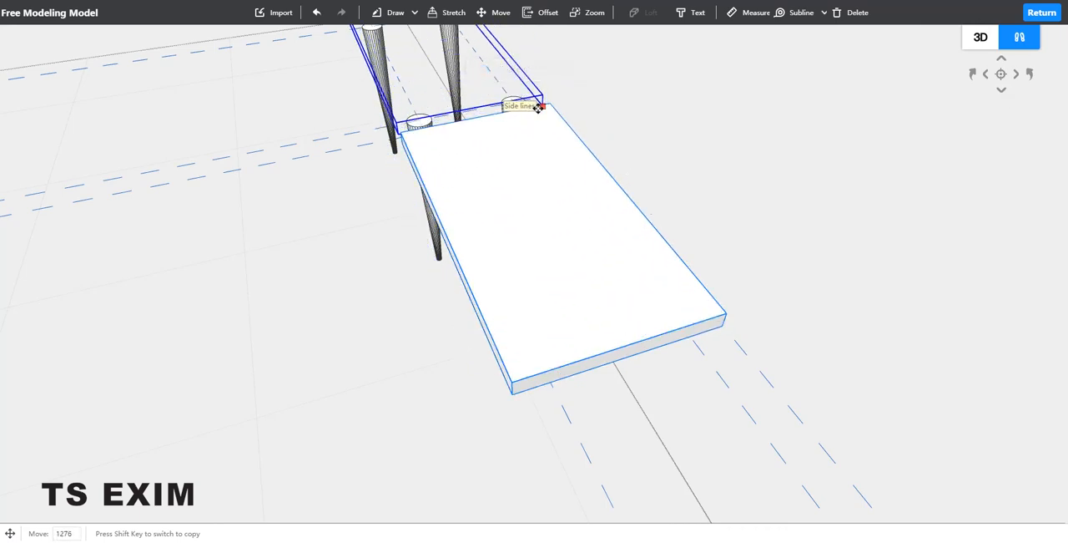
click(538, 108)
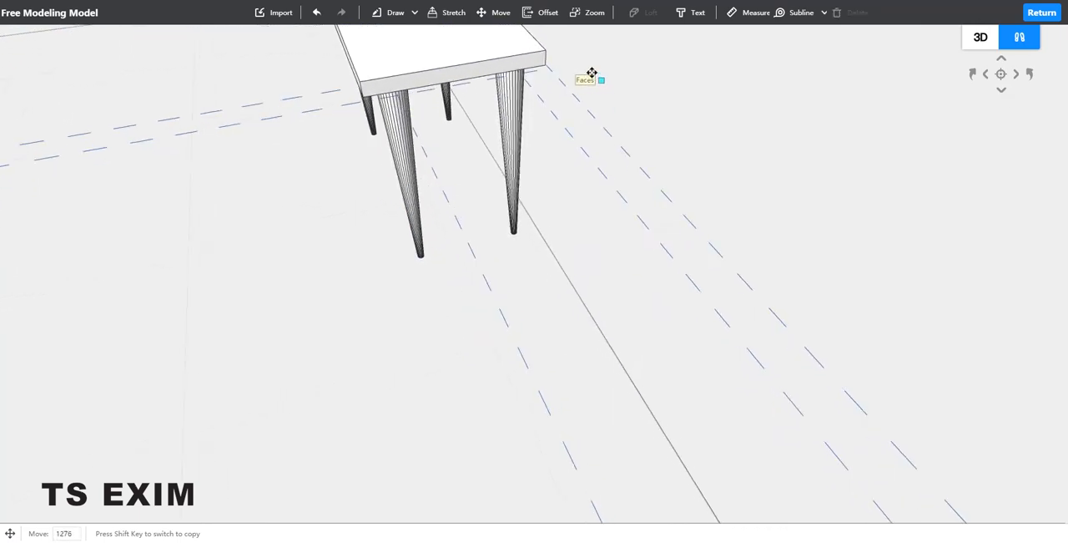
Step: Shift the slab about 26 lengthwise so its lower corner meets the subline crossing at the table's corner
scroll(592, 74, up, 5)
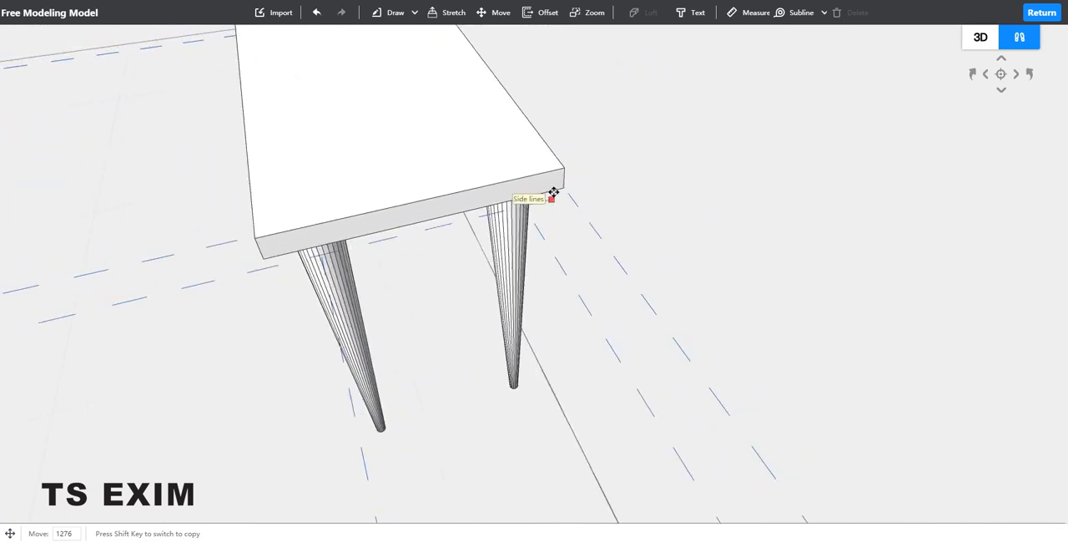
click(562, 186)
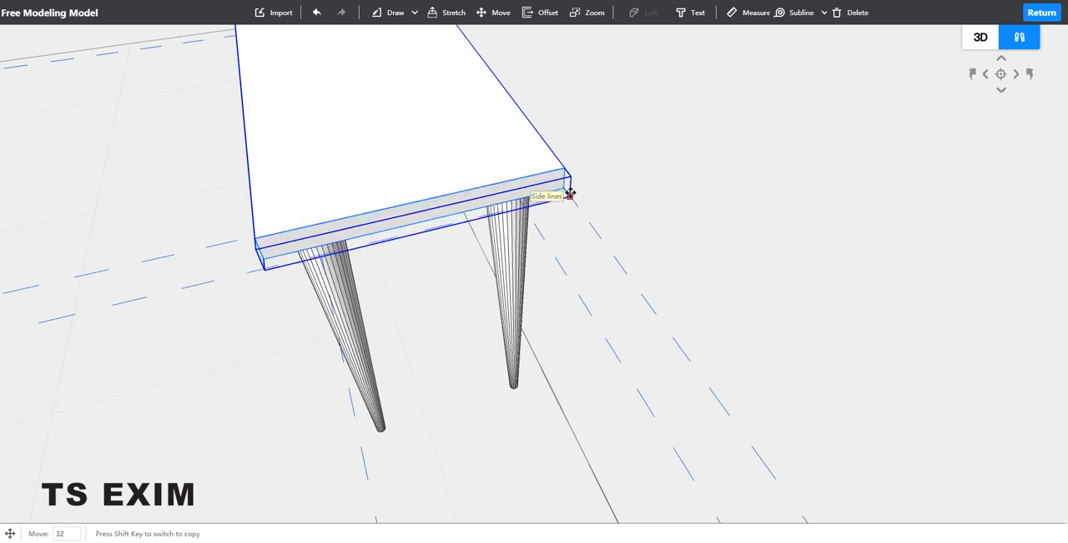
scroll(575, 171, up, 8)
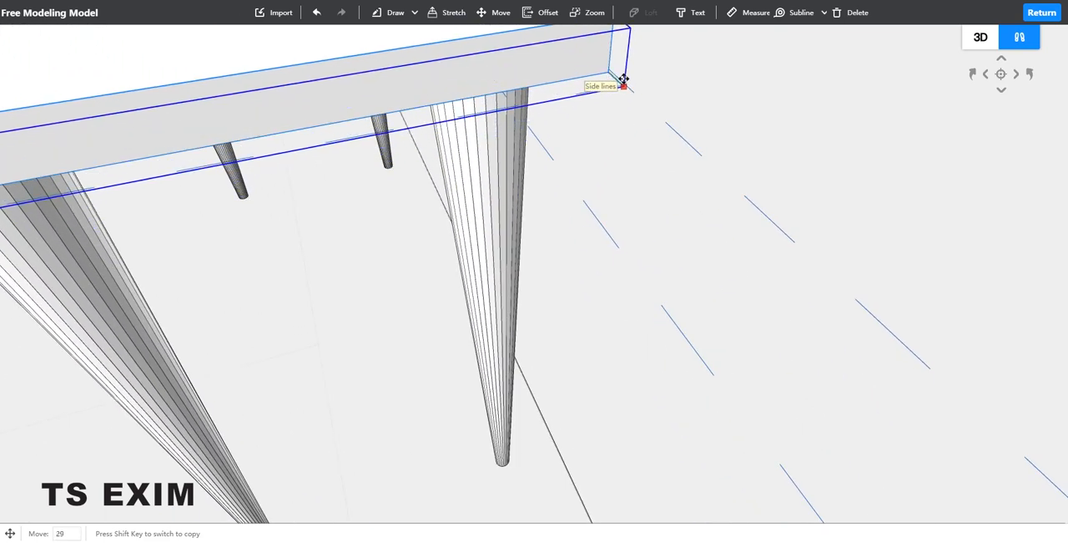
click(621, 76)
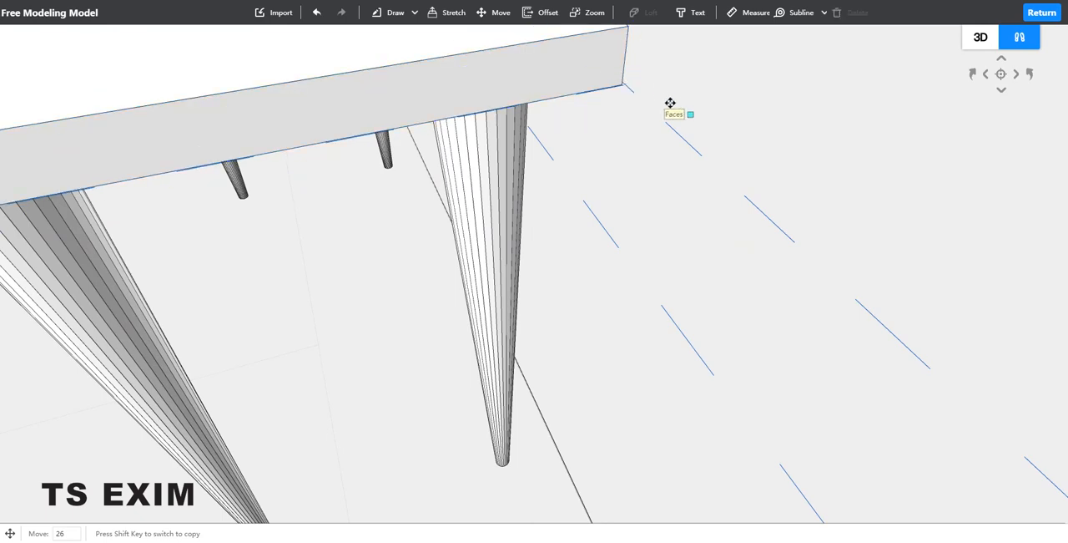
Step: Clear all sublines from the model
middle_drag(625, 146, 830, 164)
click(803, 15)
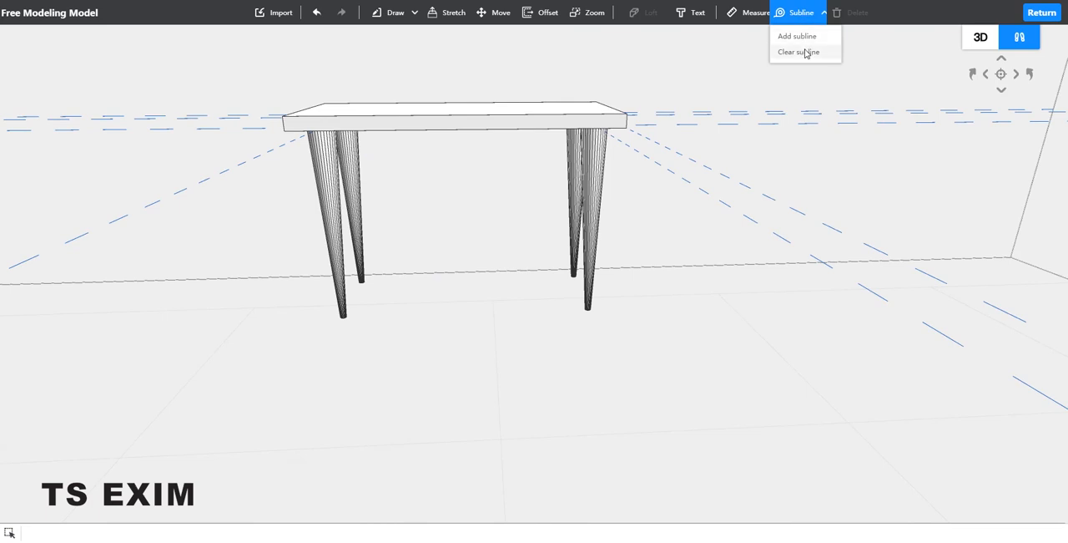
click(806, 52)
Step: Select the tabletop and all four legs and combine them into one object
middle_drag(738, 164, 683, 95)
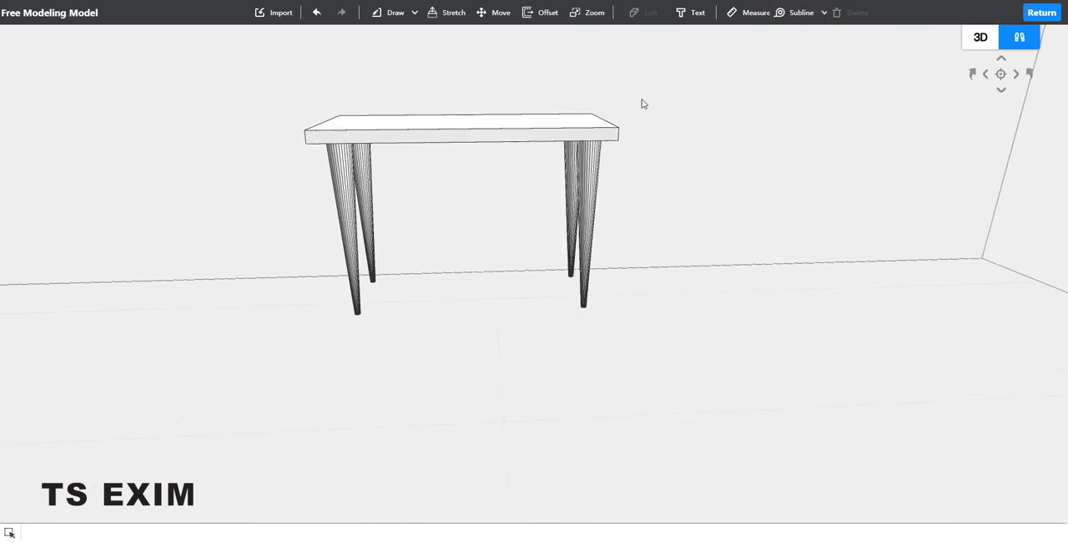
drag(666, 85, 267, 343)
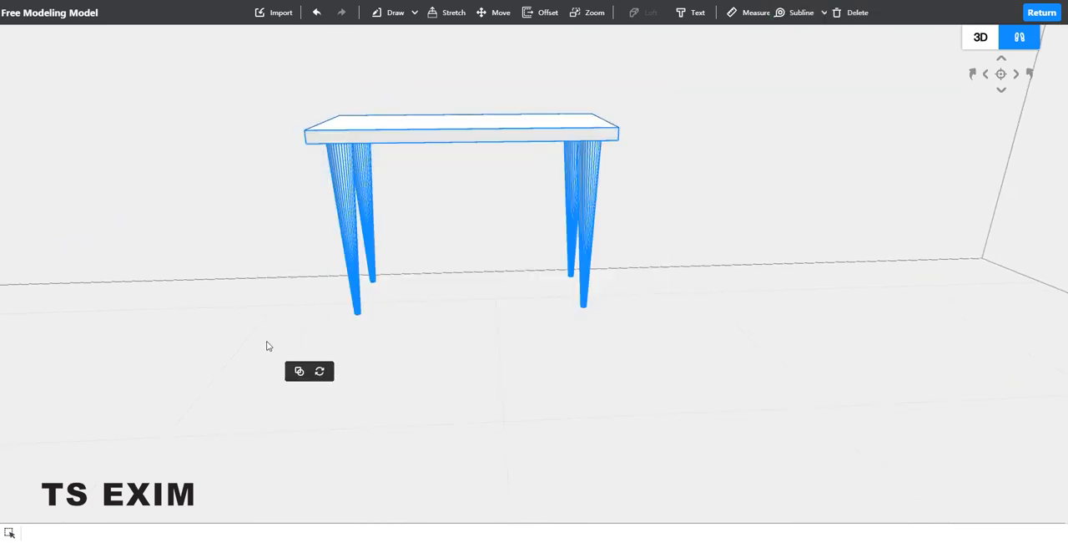
click(299, 371)
Step: Move the combined table about 1528 lengthwise along the wall toward the room corner
middle_drag(498, 313, 523, 222)
click(293, 131)
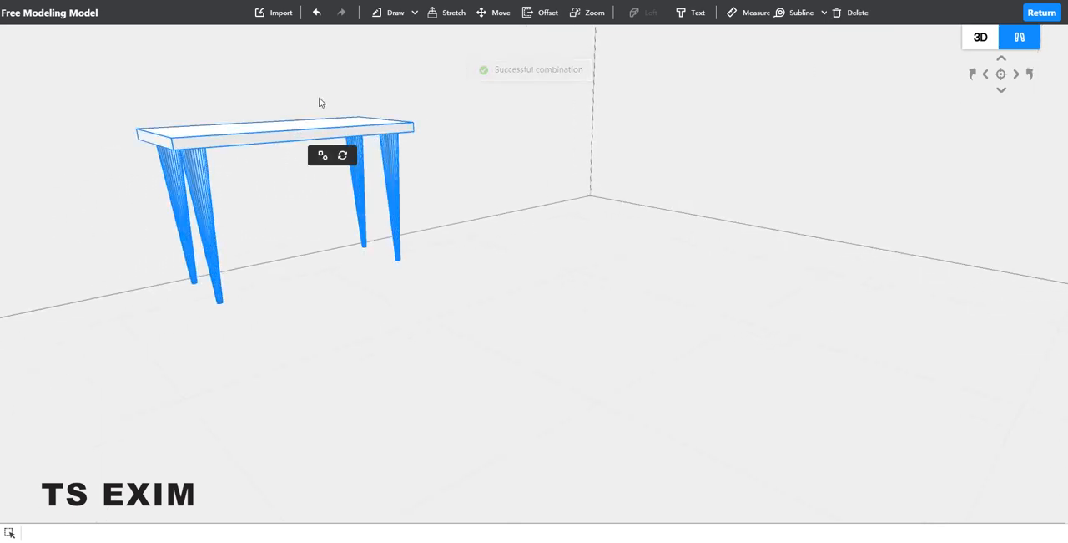
key(m)
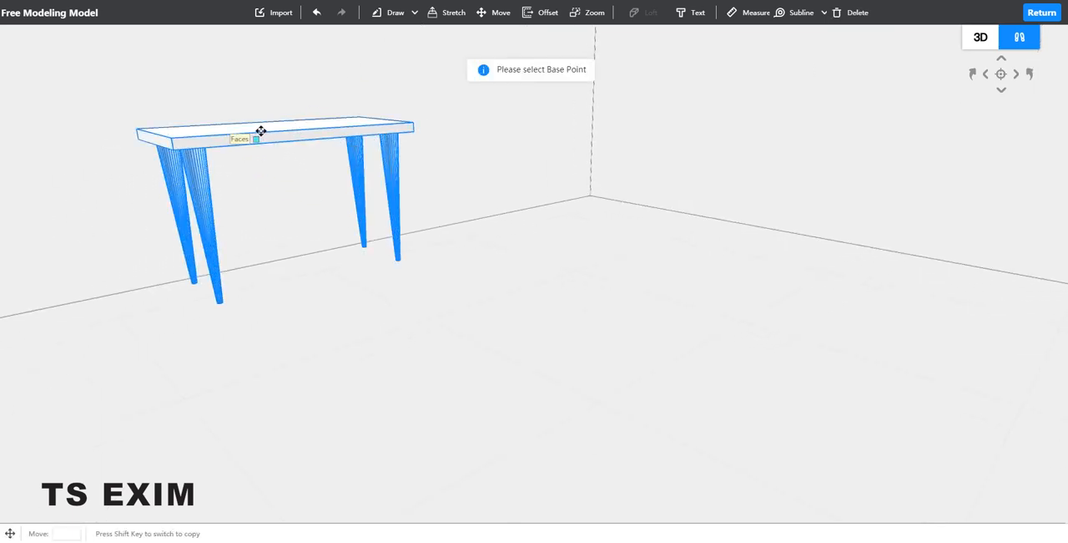
click(264, 131)
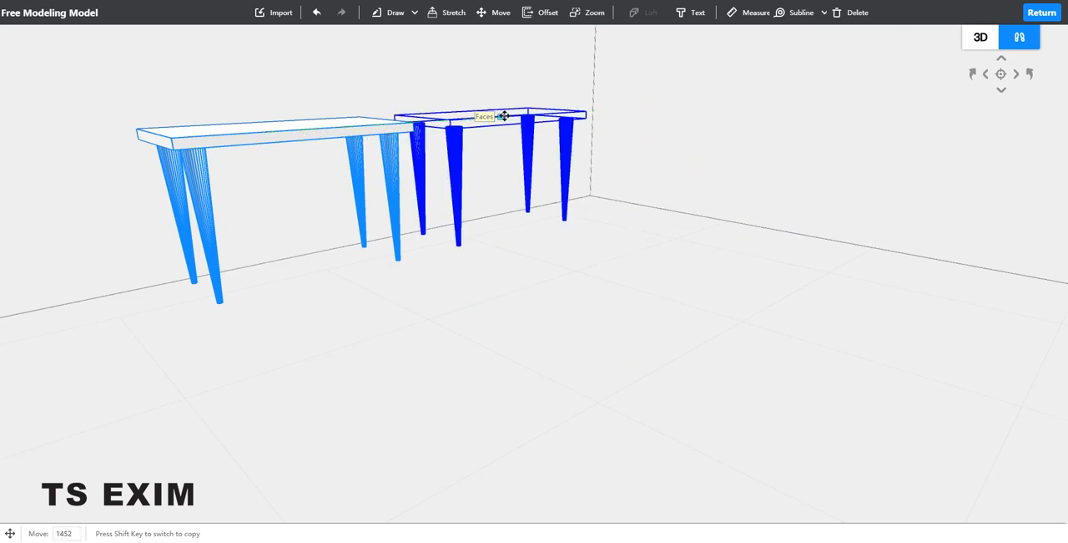
click(508, 119)
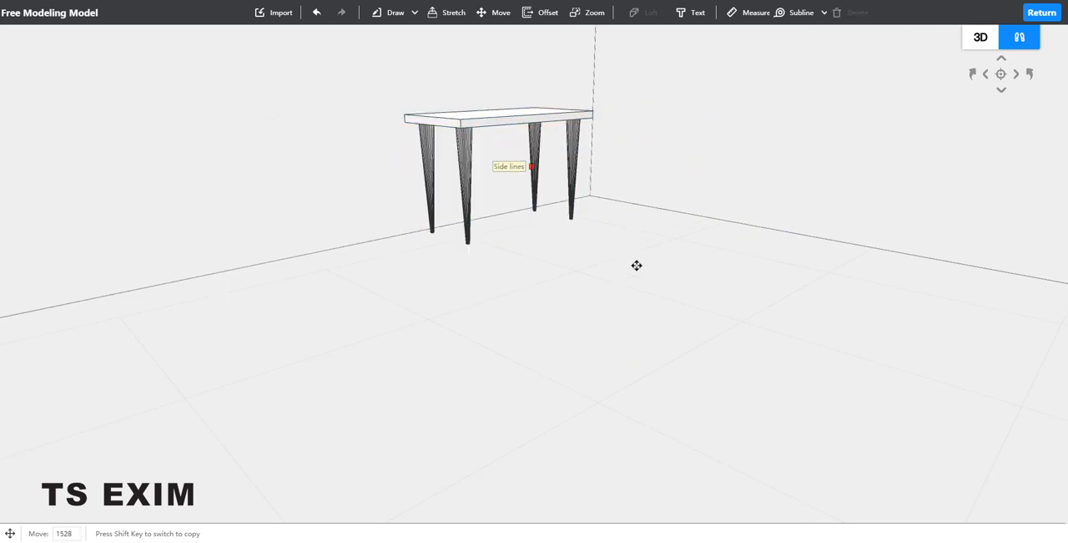
key(Escape)
scroll(563, 219, up, 3)
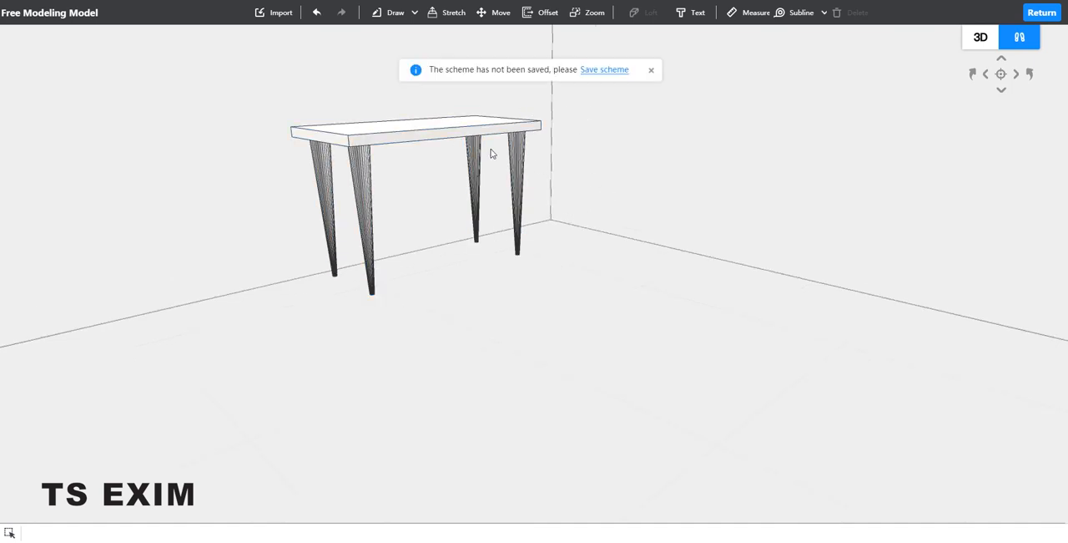
Step: Dismiss the save-scheme reminder and inspect the combined table up close from its long side
click(653, 71)
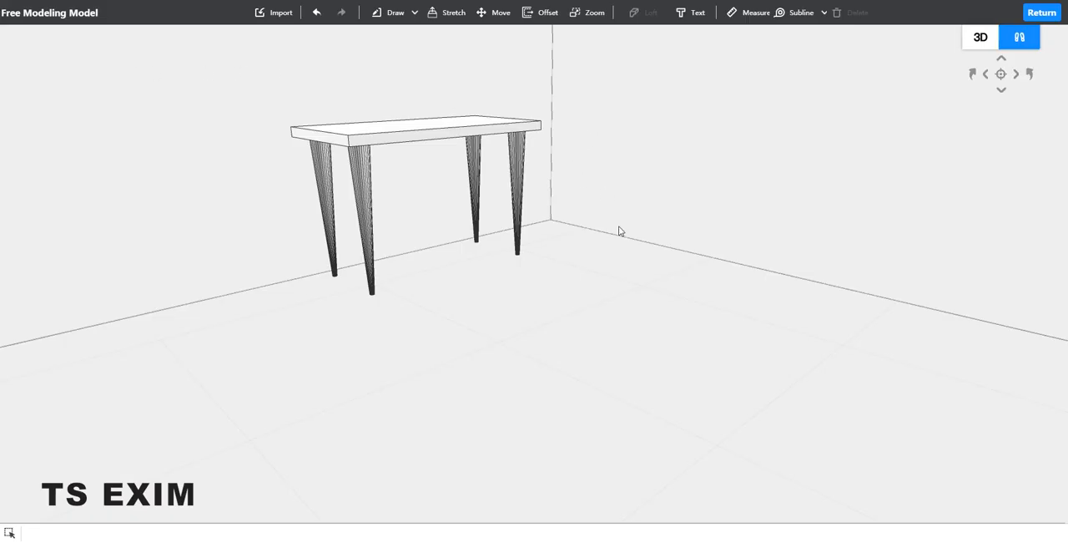
scroll(634, 293, up, 3)
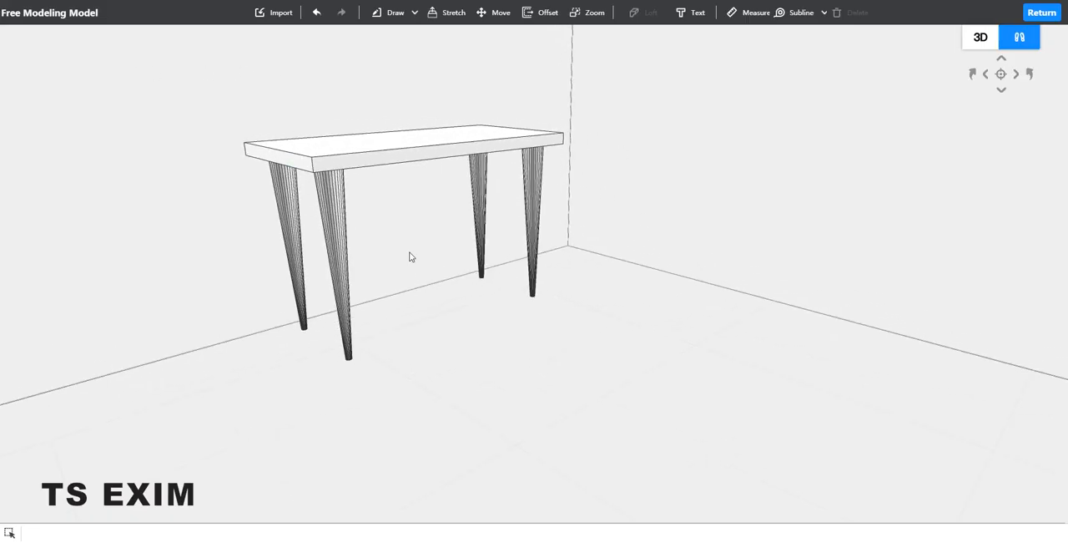
drag(422, 319, 411, 389)
right_drag(374, 385, 543, 229)
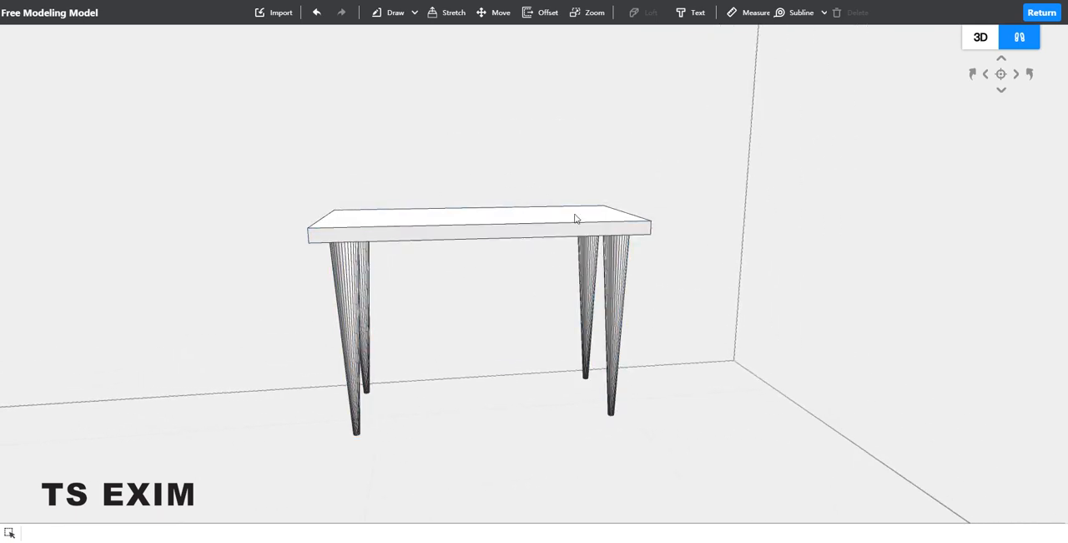